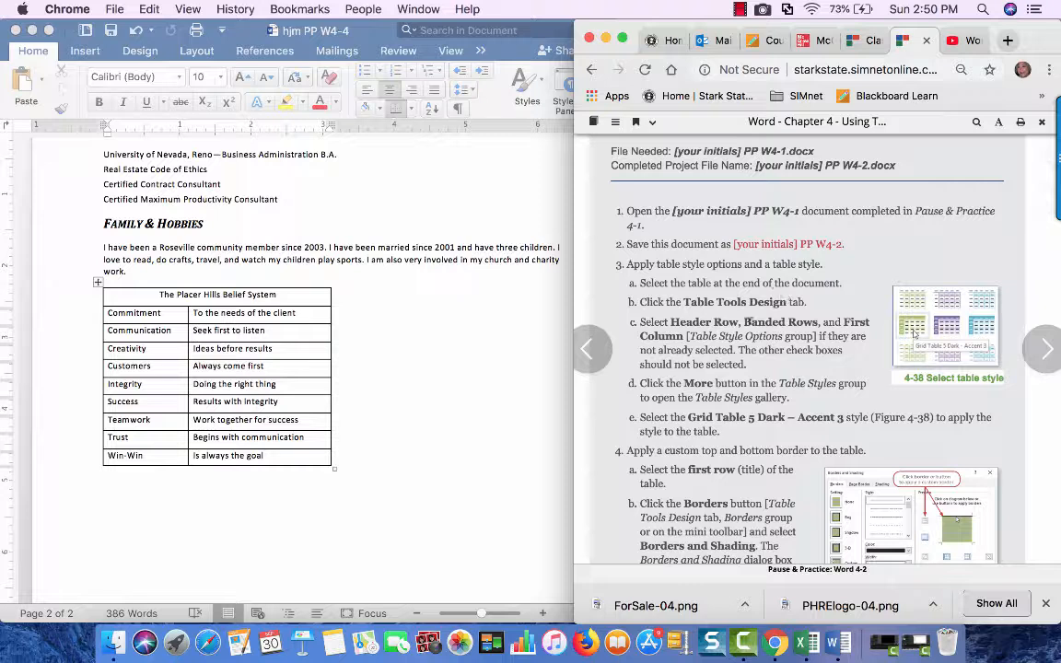
Apply the Grid Table 5 Dark - Accent 3 style to the whole Placer Hills Belief System table.
click(249, 403)
click(98, 282)
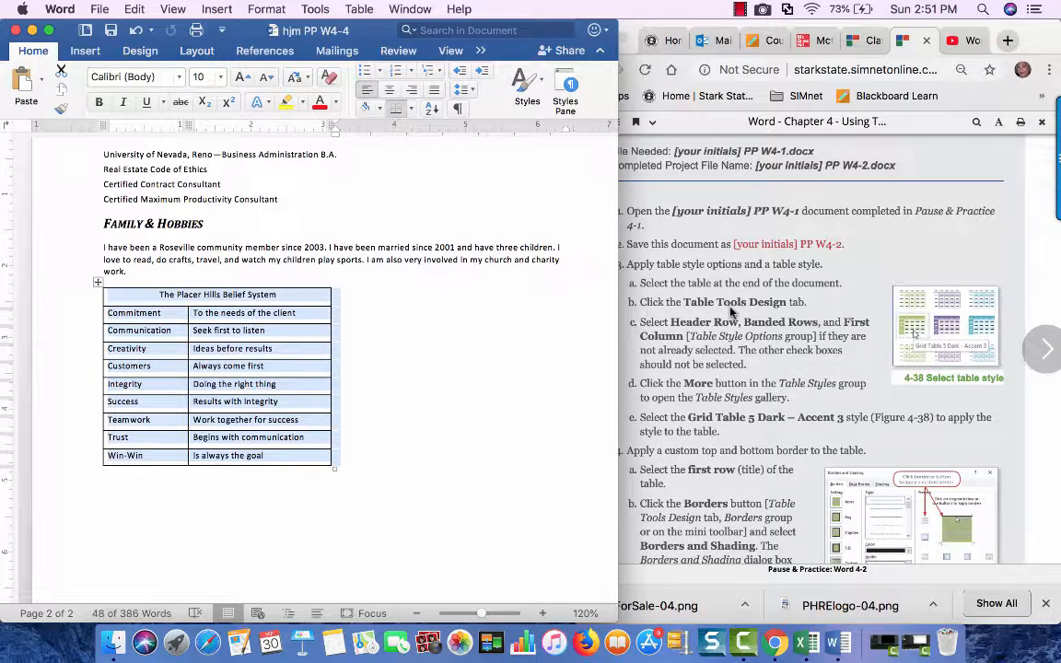
click(51, 31)
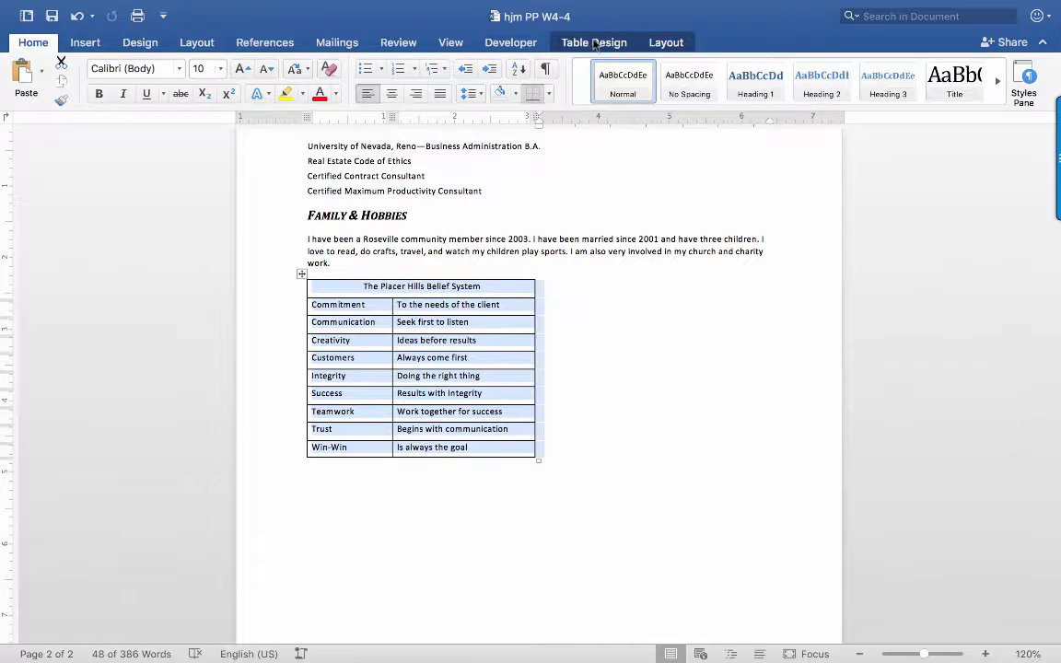
click(596, 46)
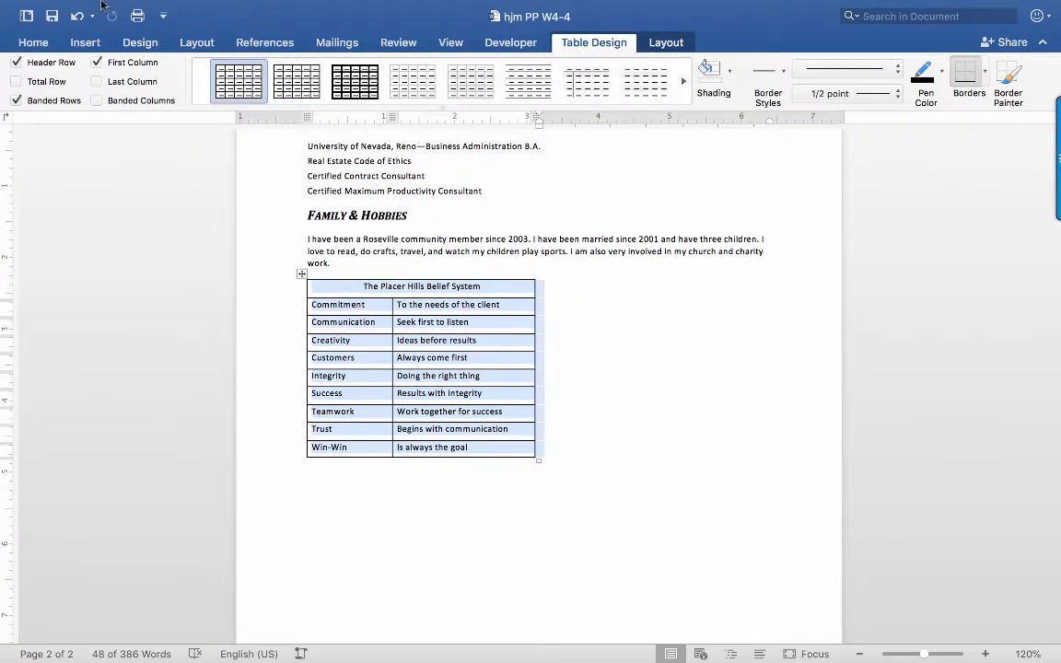
mouse_move(42, 7)
click(48, 37)
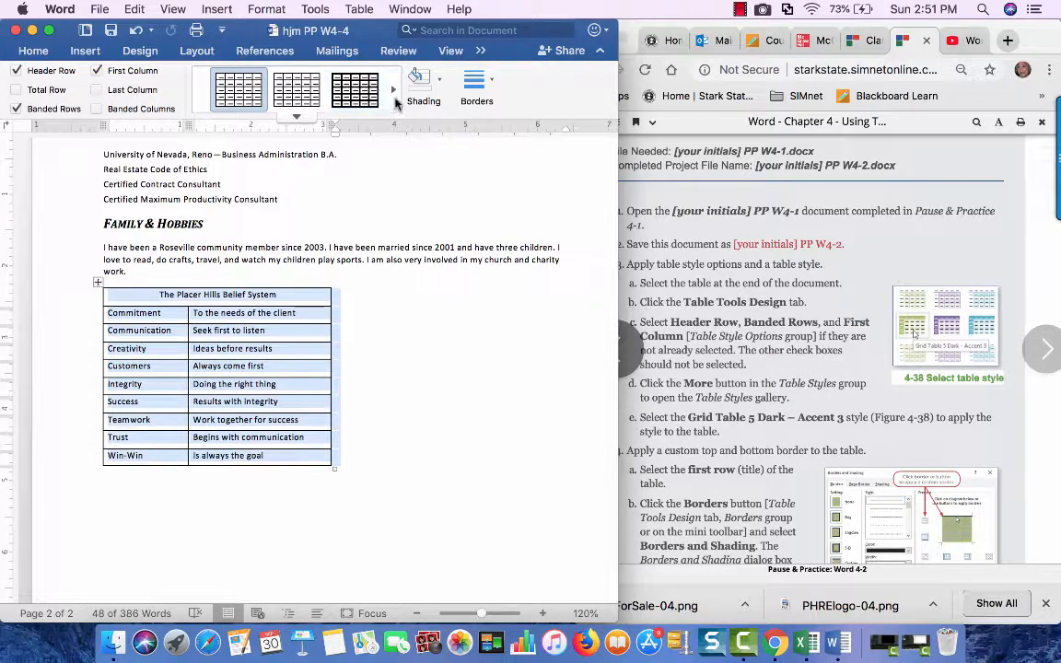
click(296, 119)
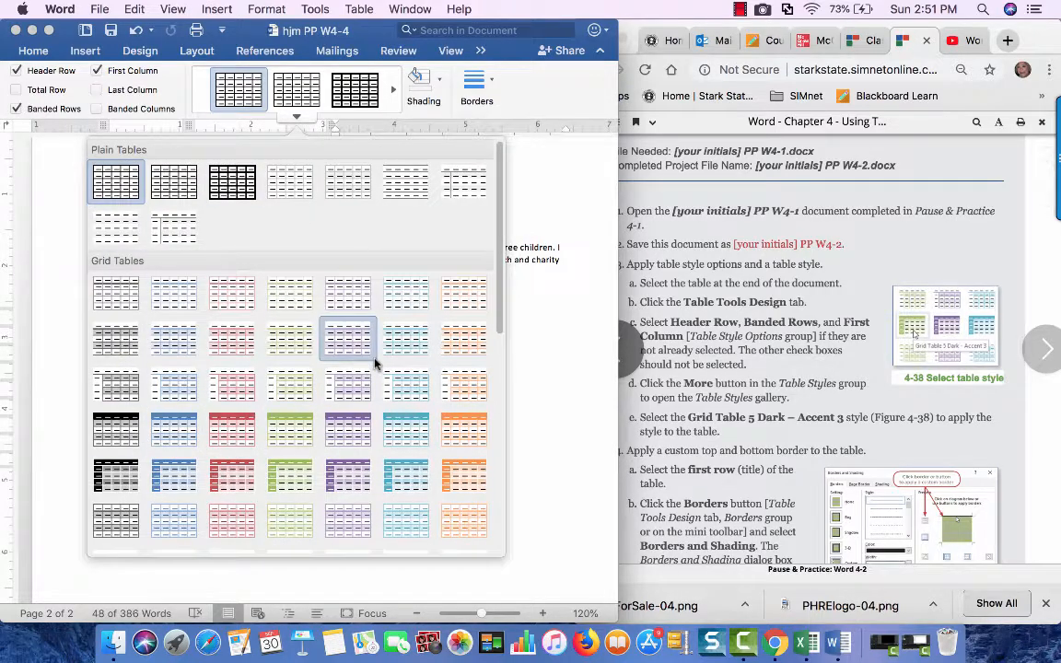
scroll(375, 364, down, 1)
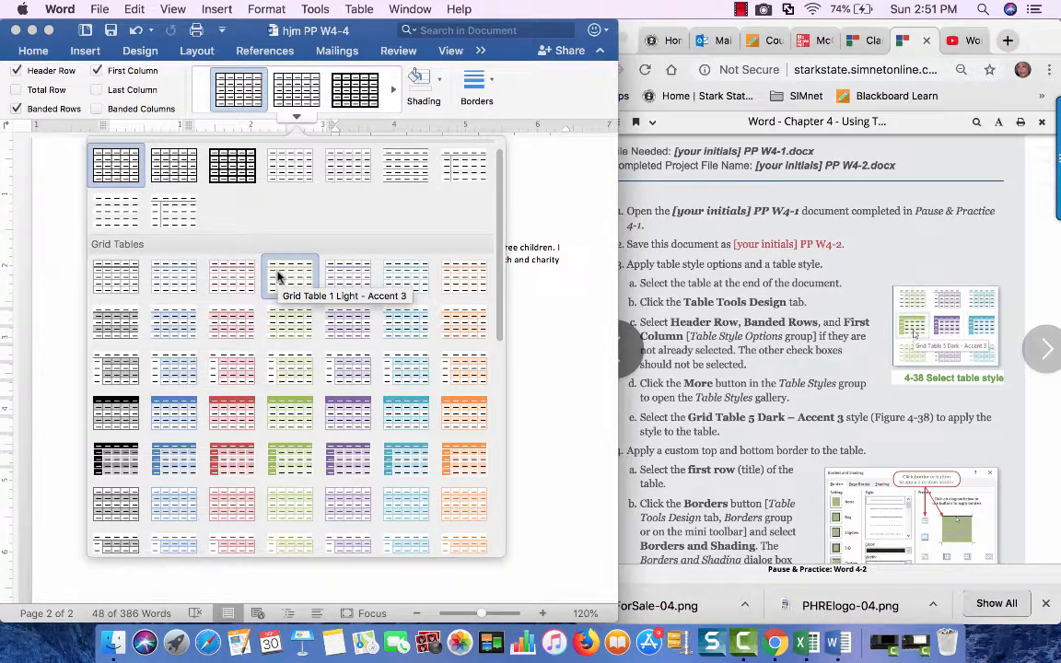
click(293, 459)
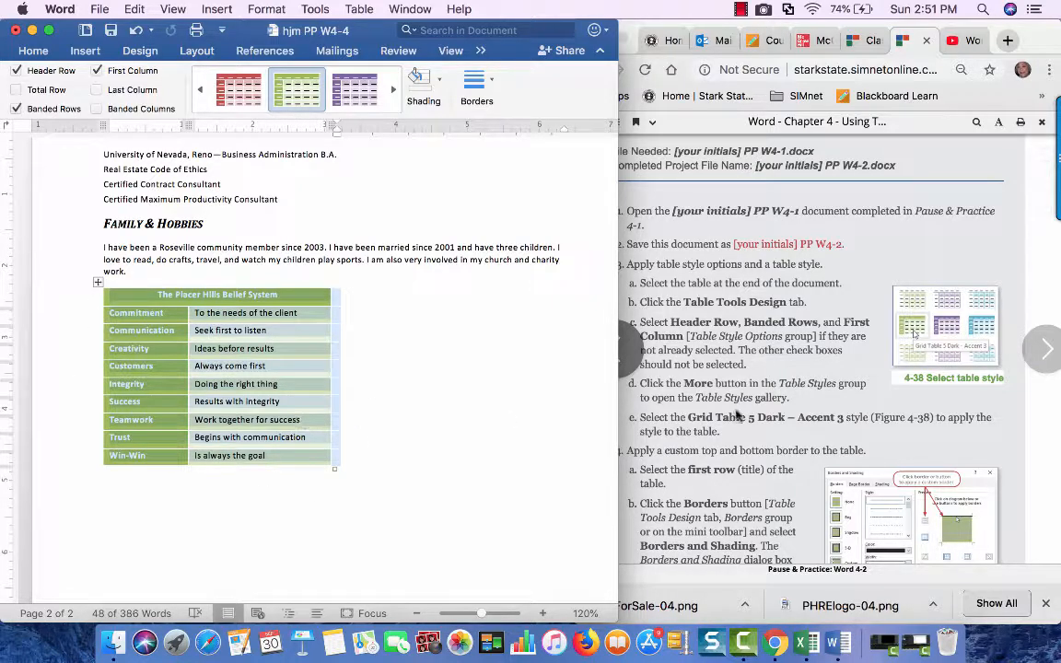
For the table's title row, set the border pen to black, 1 1/2 point, with the solid black theme border style.
scroll(796, 419, down, 6)
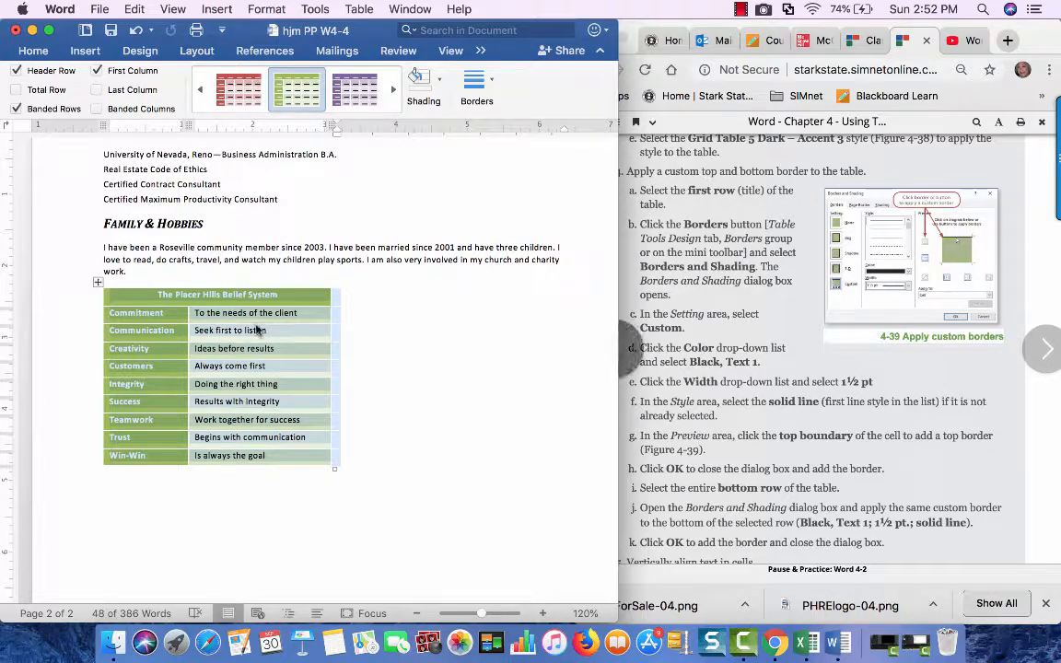
click(222, 297)
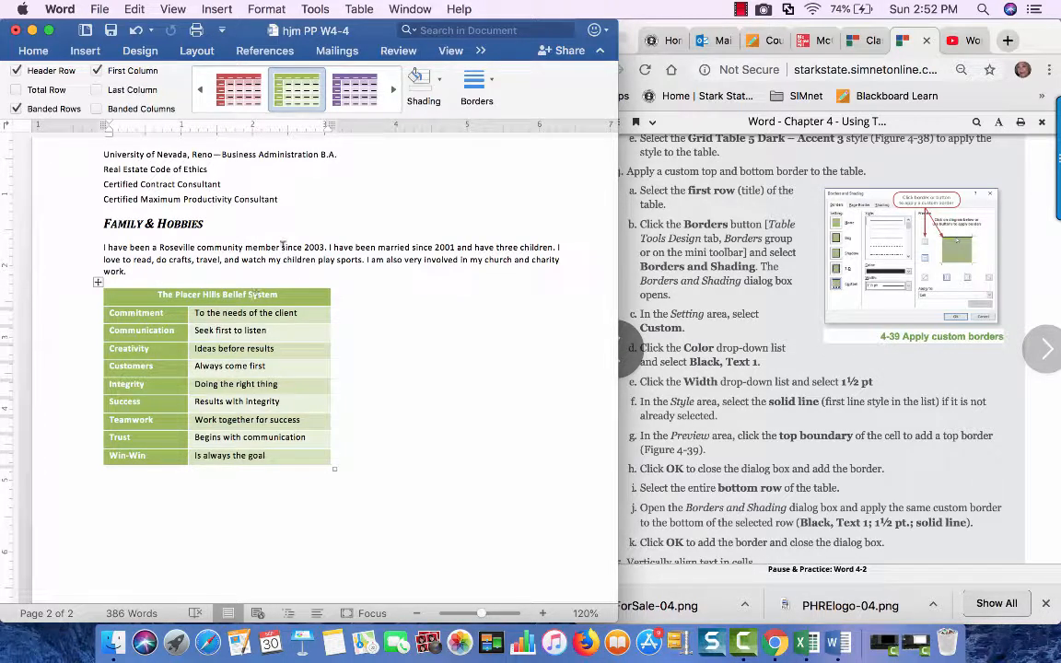
click(491, 84)
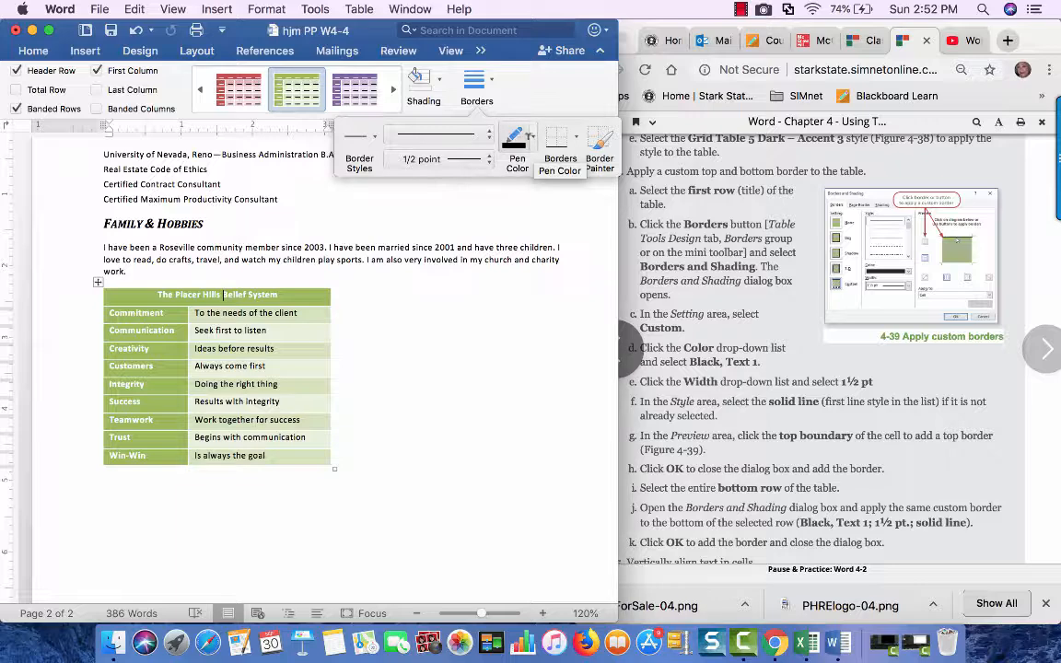
click(530, 137)
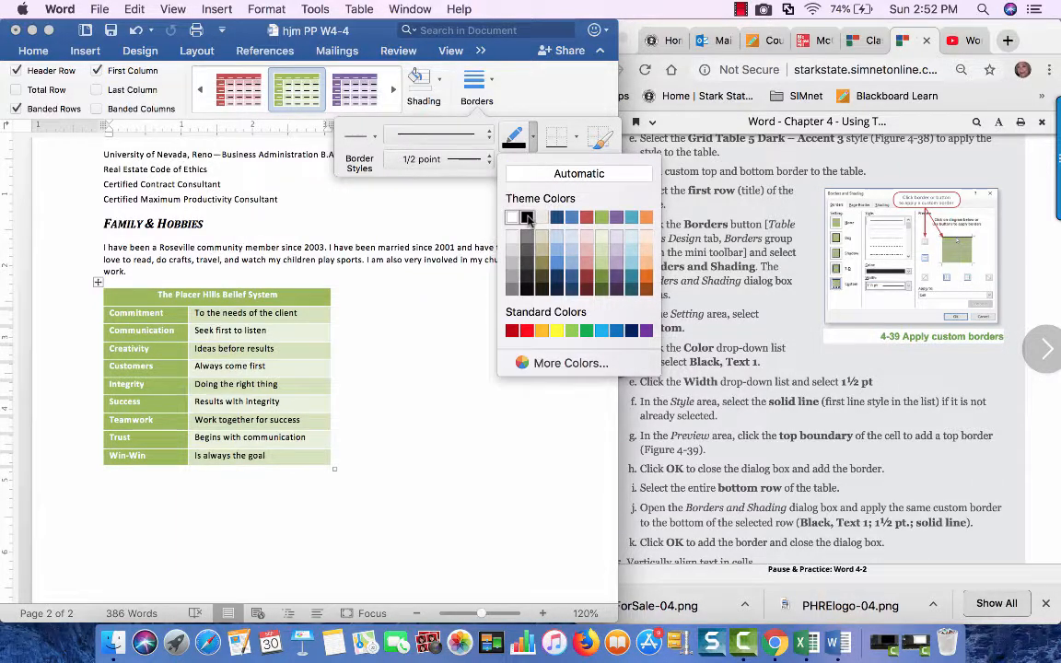
click(527, 217)
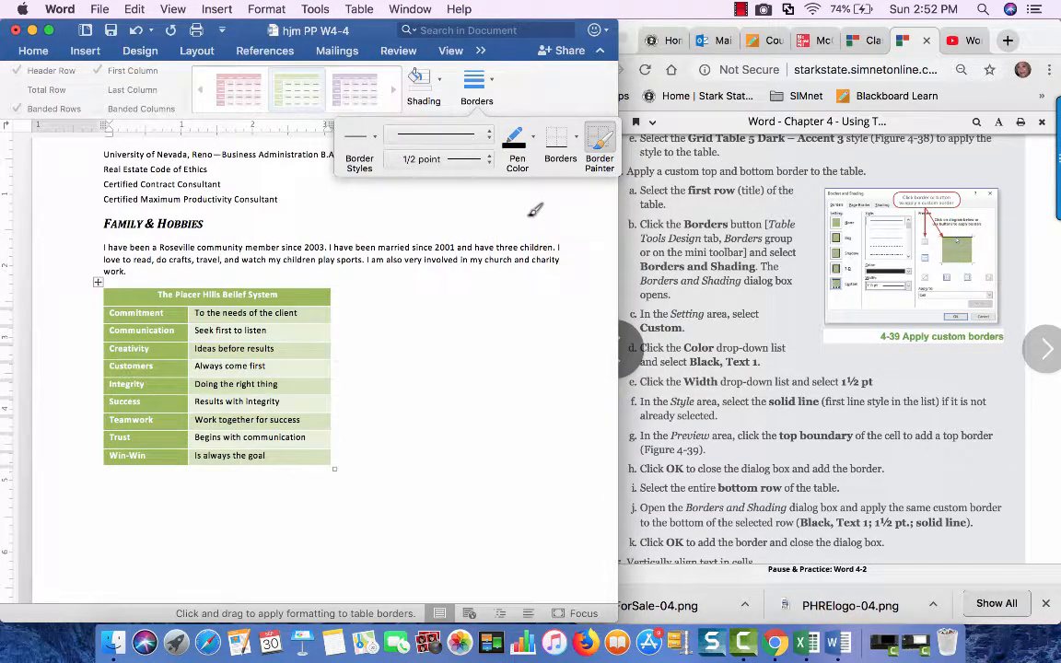
click(494, 157)
click(477, 257)
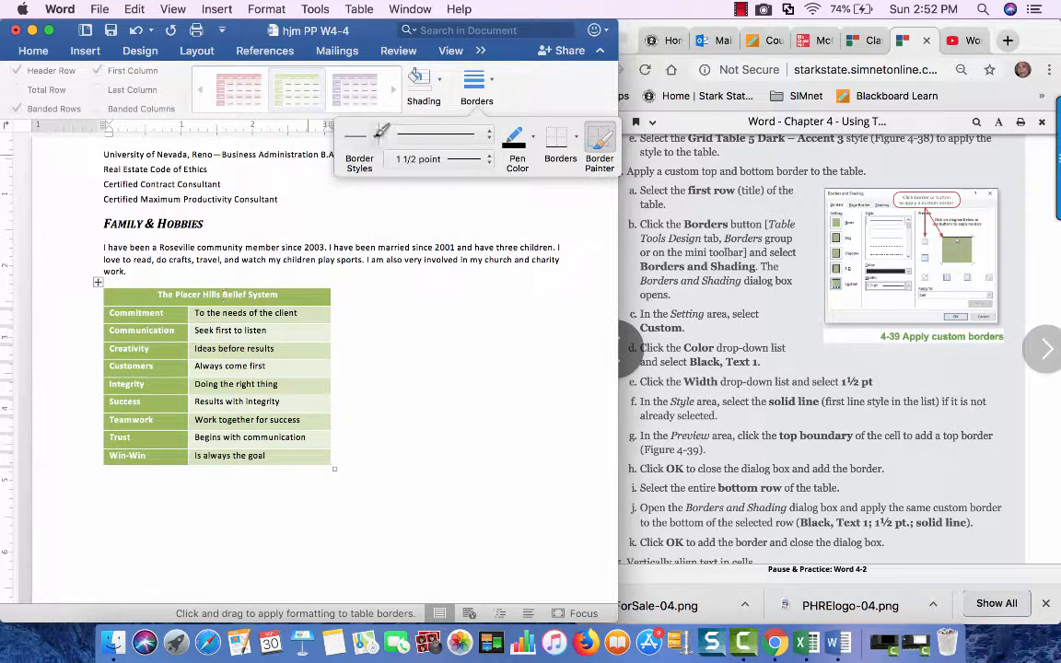
click(361, 138)
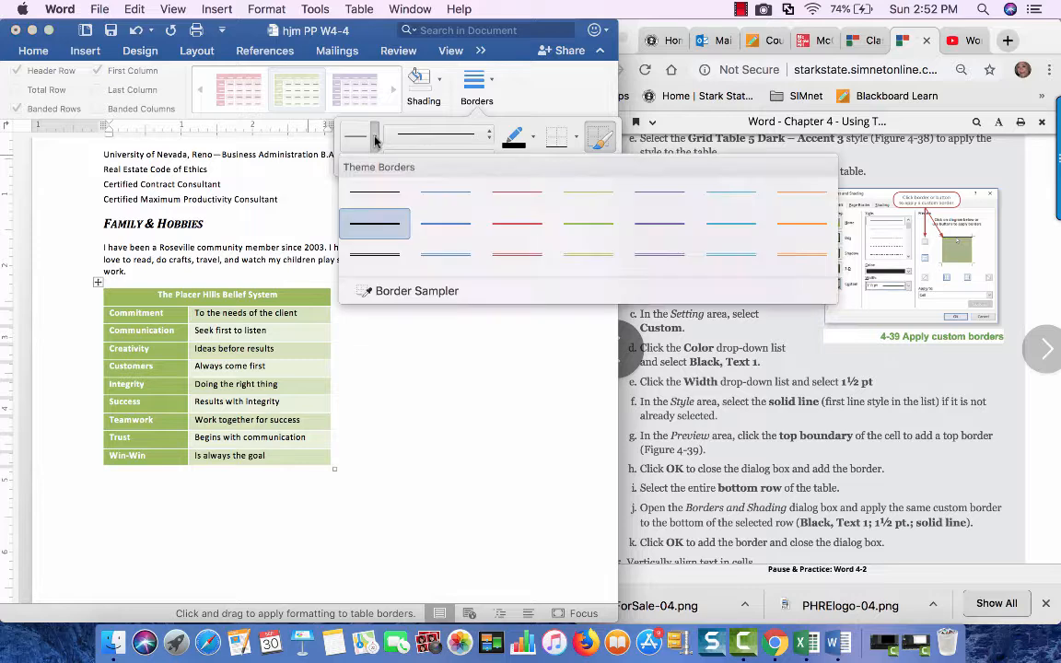
click(388, 226)
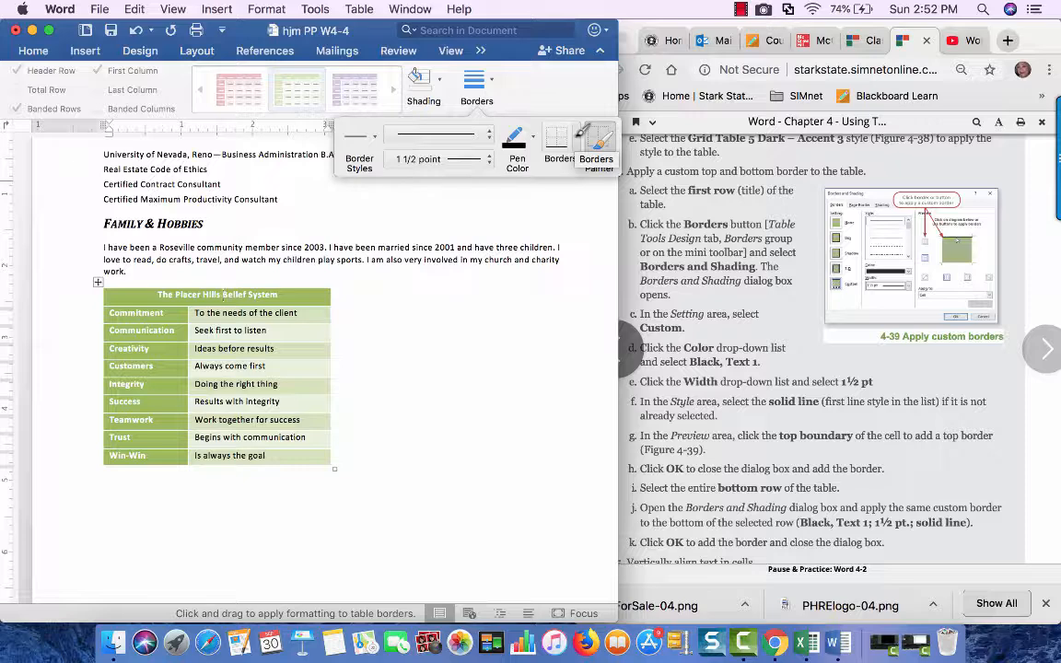
In the Borders and Shading settings for the title row, set the line color to black and the width to 1 1/2 point.
click(577, 138)
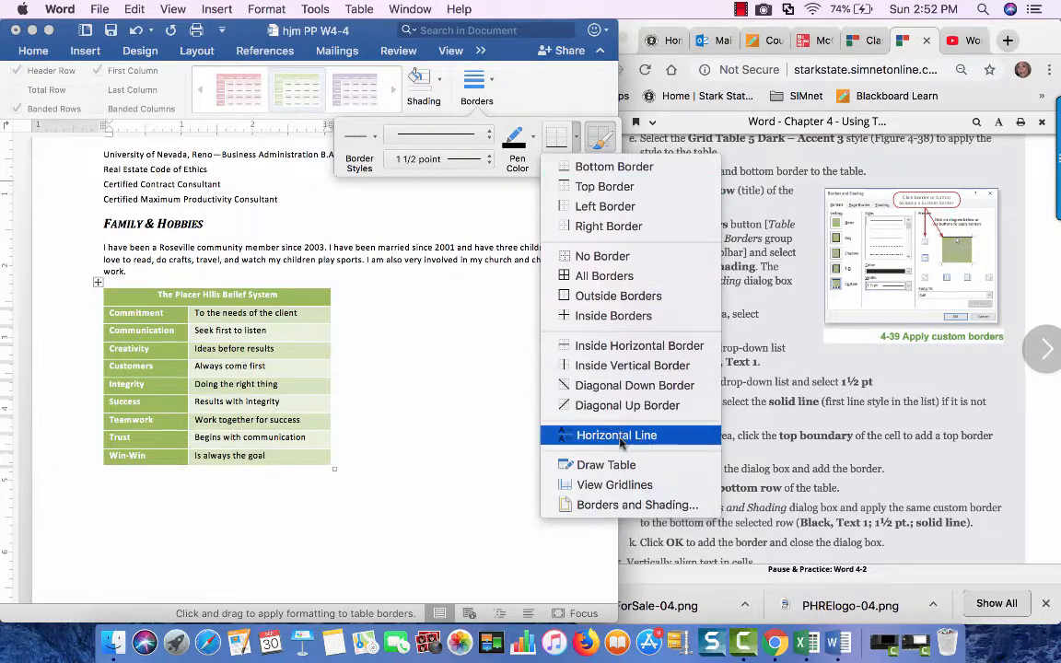
click(622, 502)
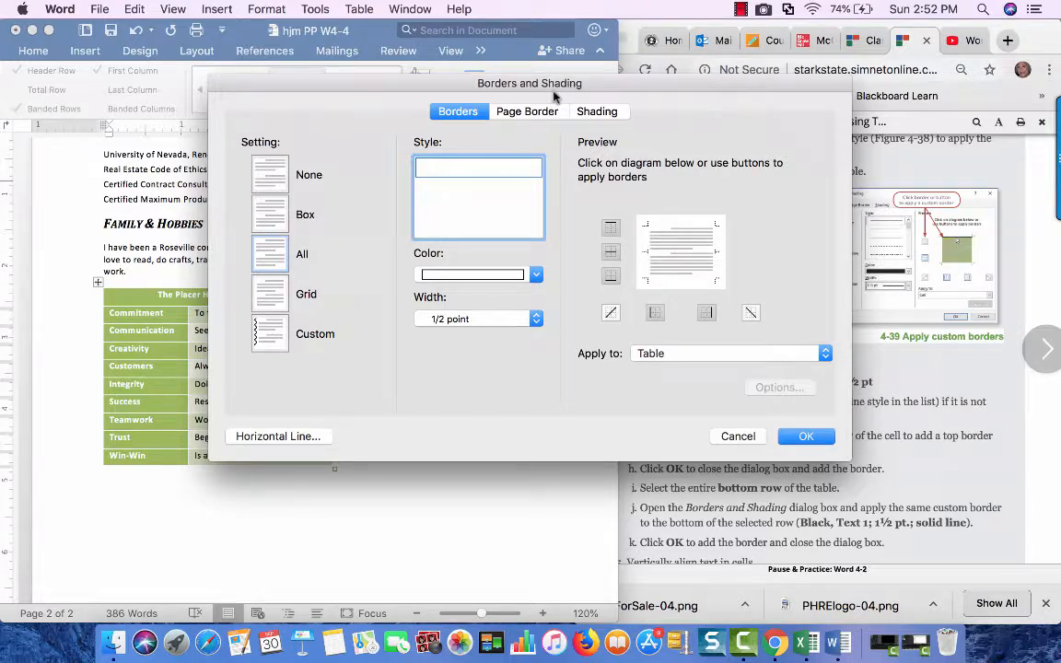
drag(396, 78, 286, 89)
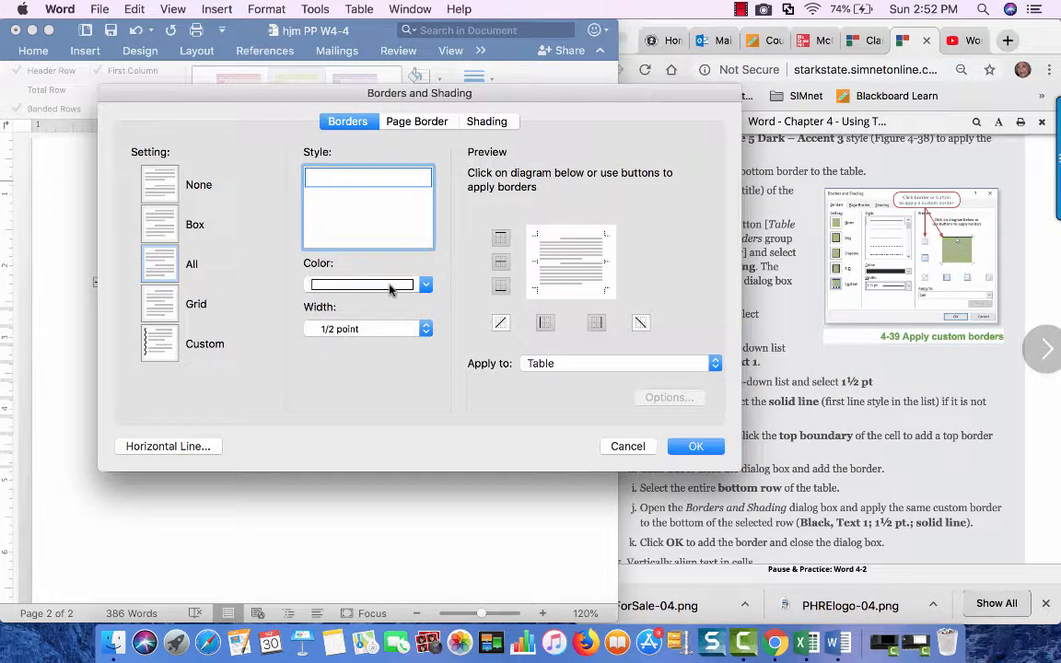
click(429, 288)
click(309, 319)
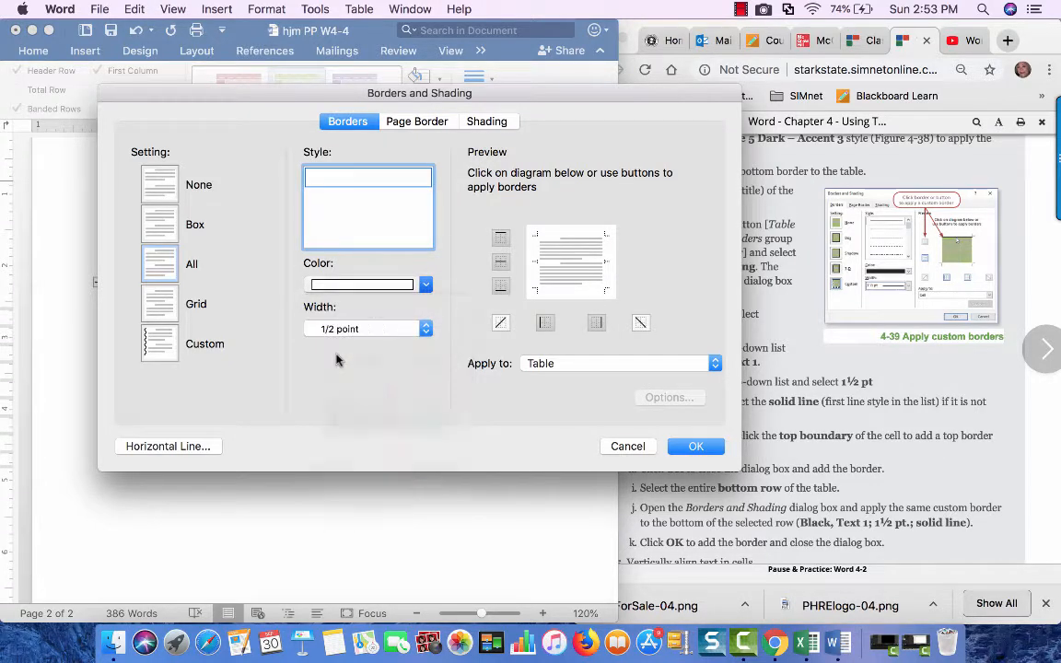
click(387, 328)
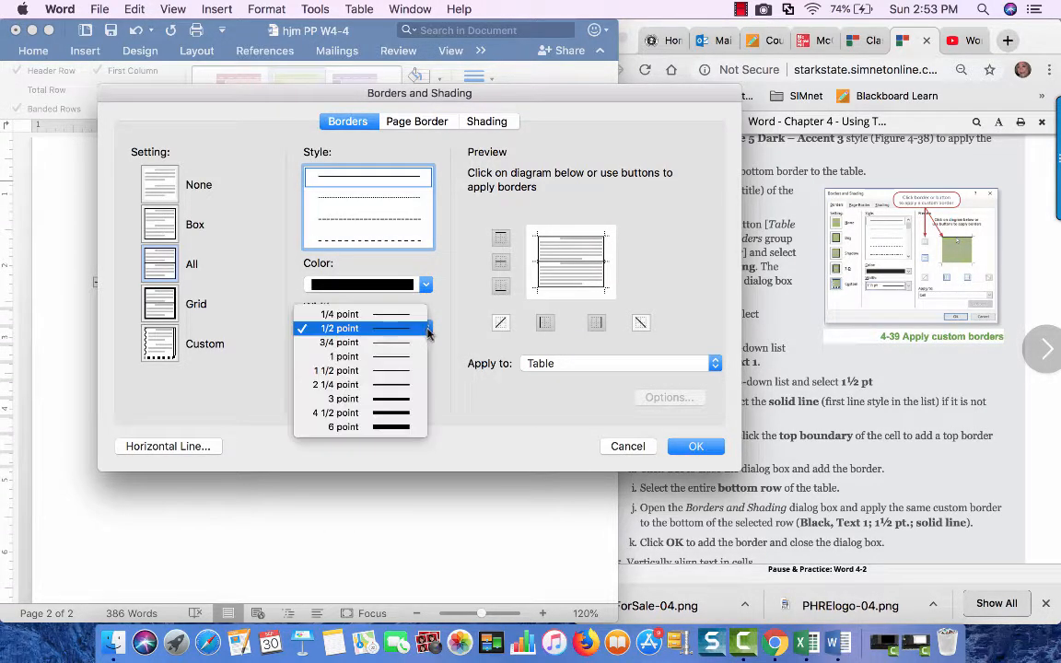
click(406, 371)
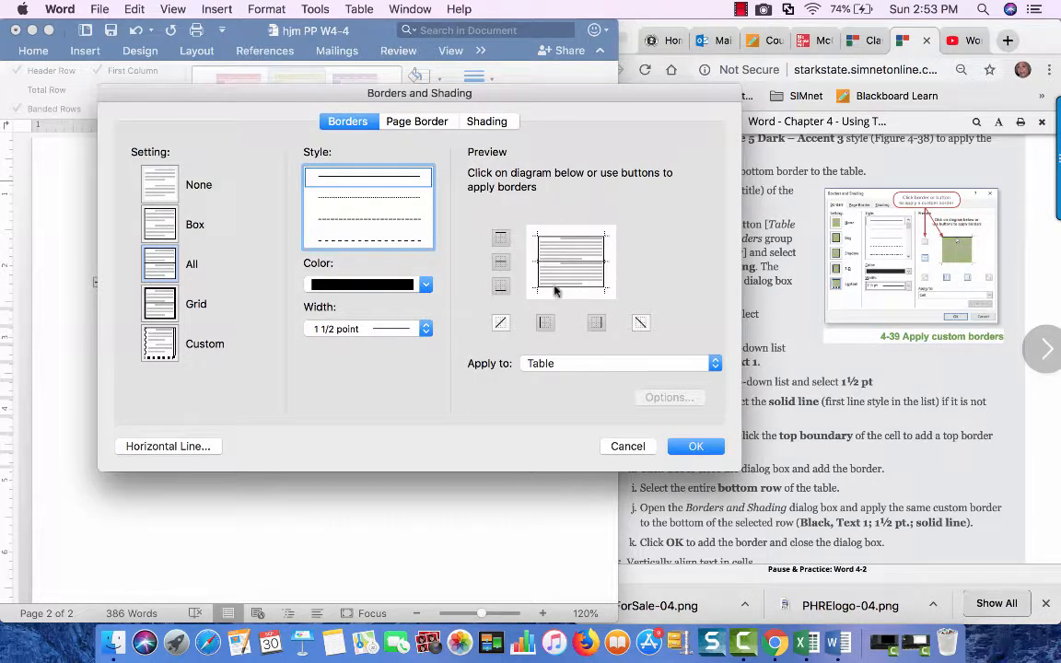
Apply the border settings to the title cell only, keeping just the top boundary and removing the bottom and side borders.
click(560, 362)
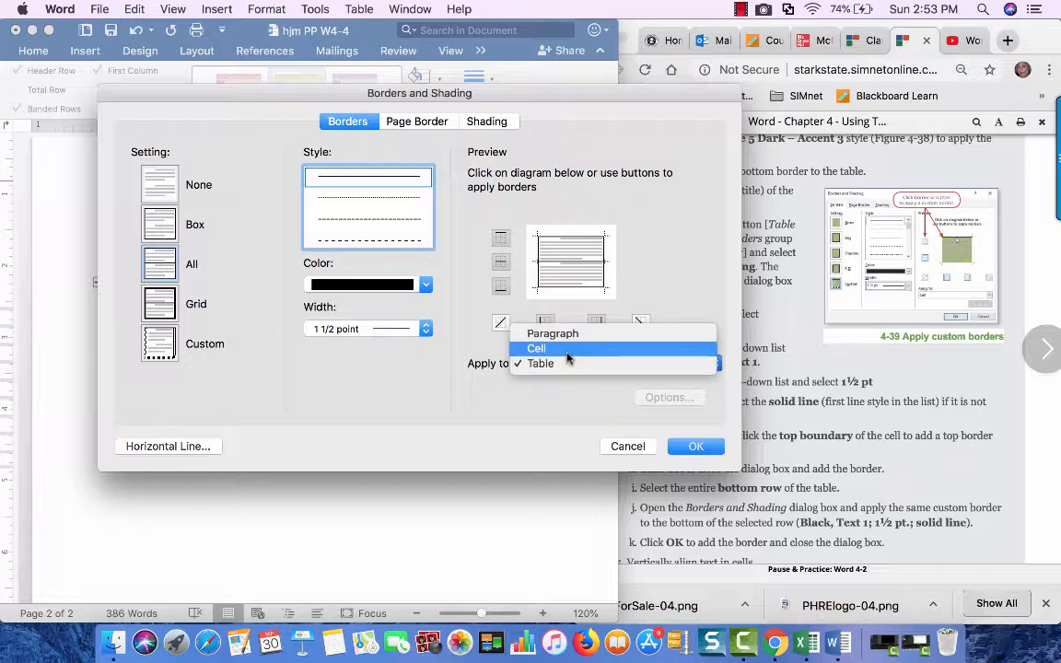
click(563, 349)
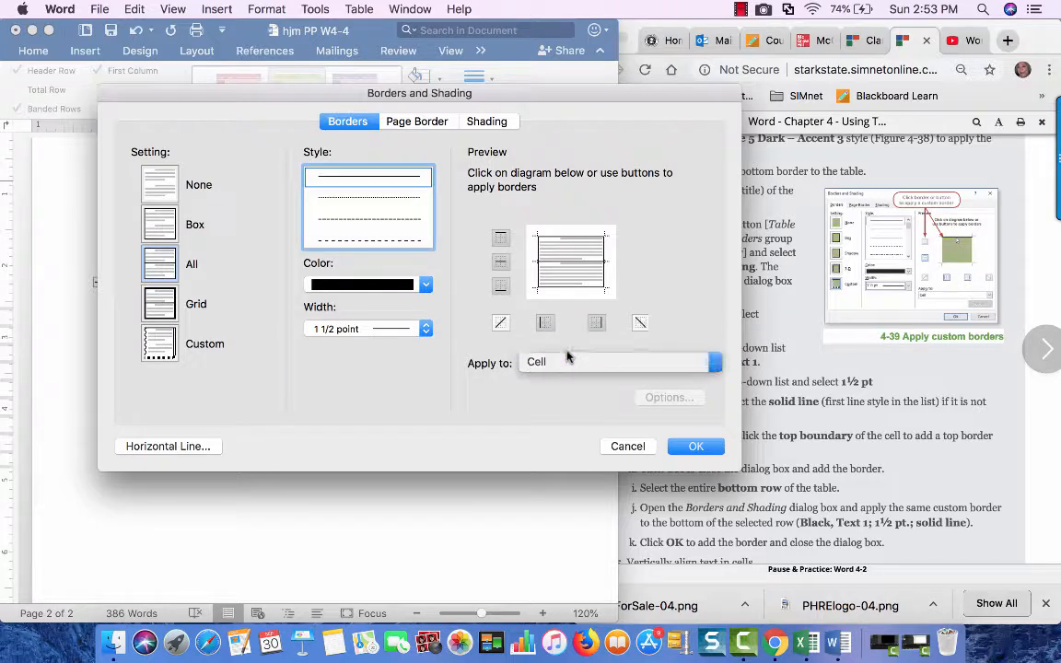
click(557, 241)
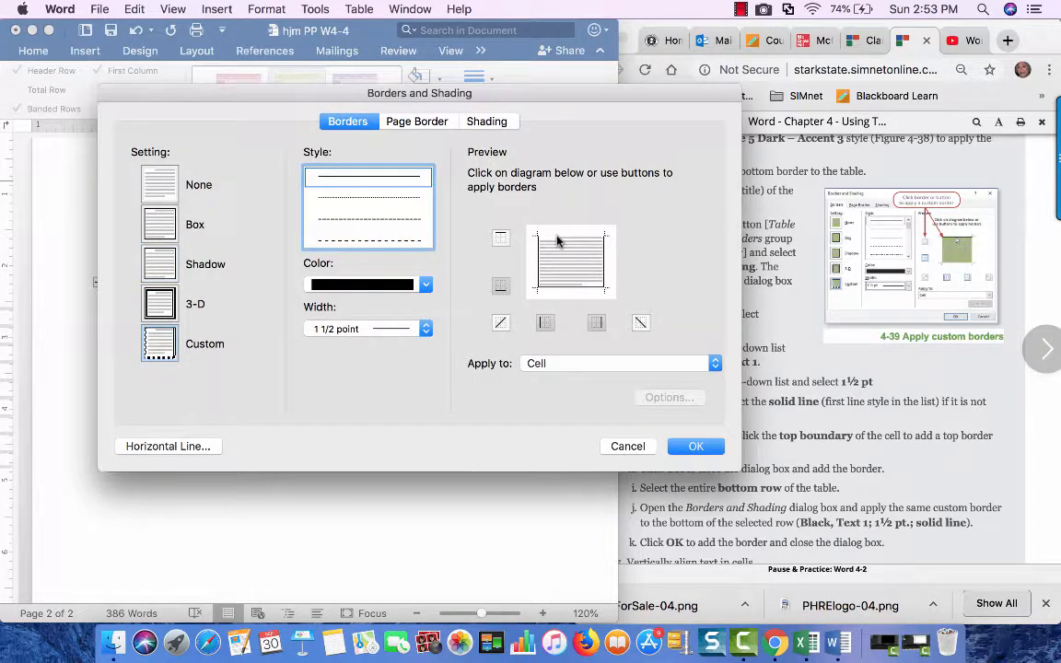
click(546, 242)
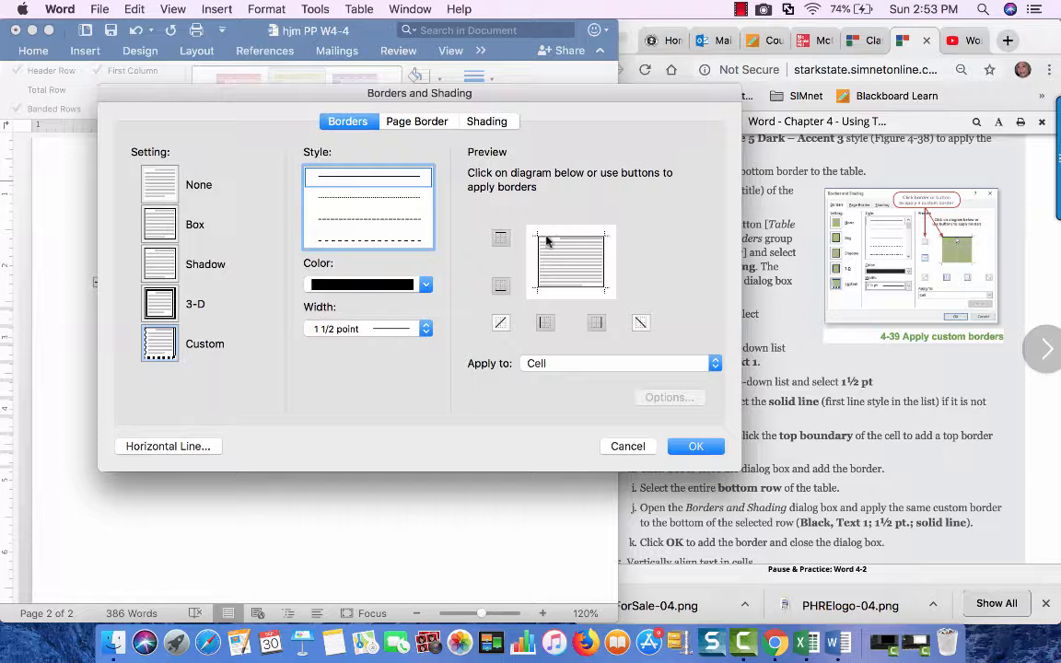
click(590, 291)
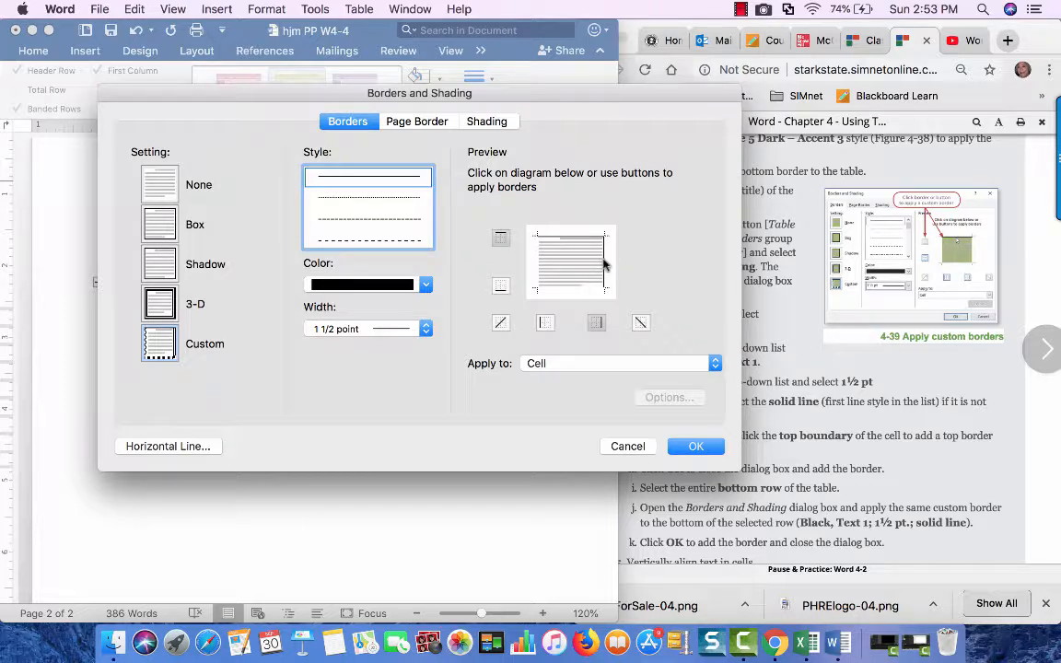
click(604, 264)
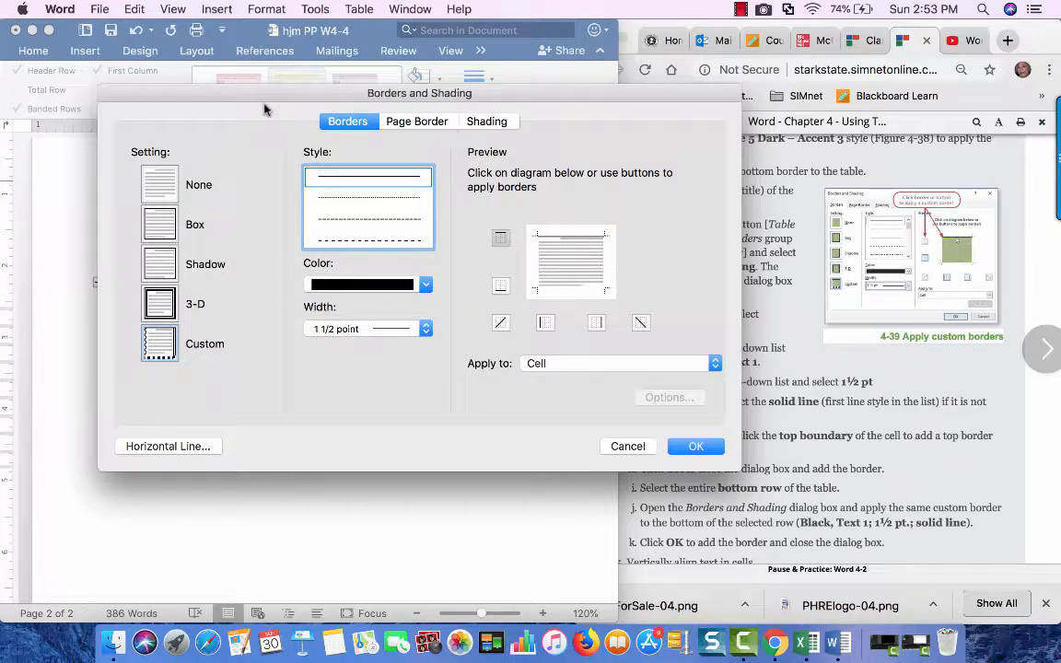
drag(279, 97, 184, 84)
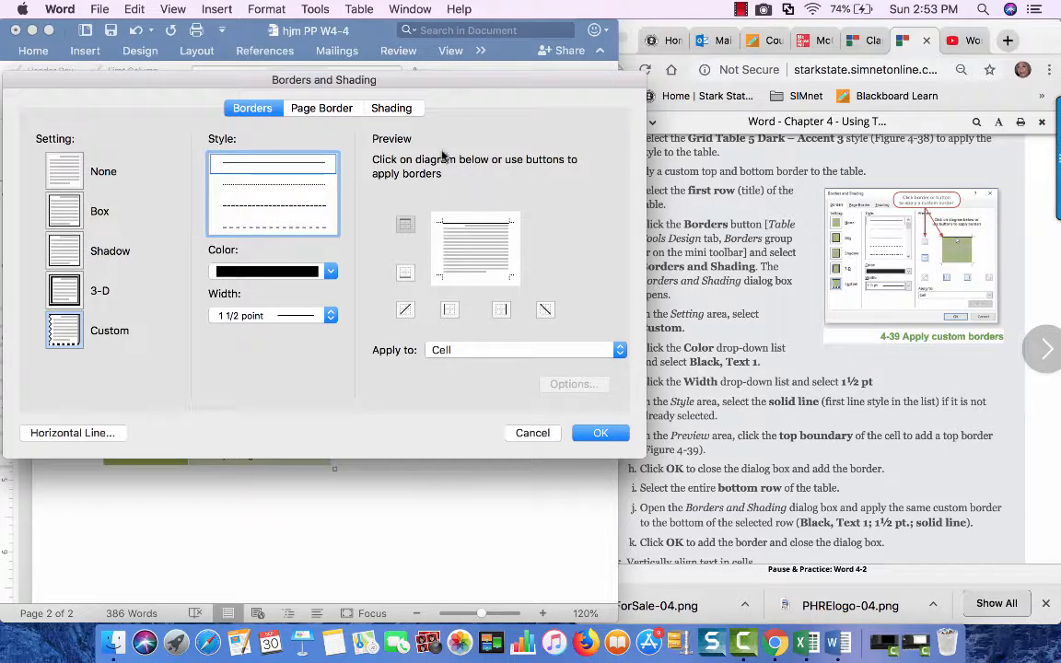
click(473, 223)
click(601, 433)
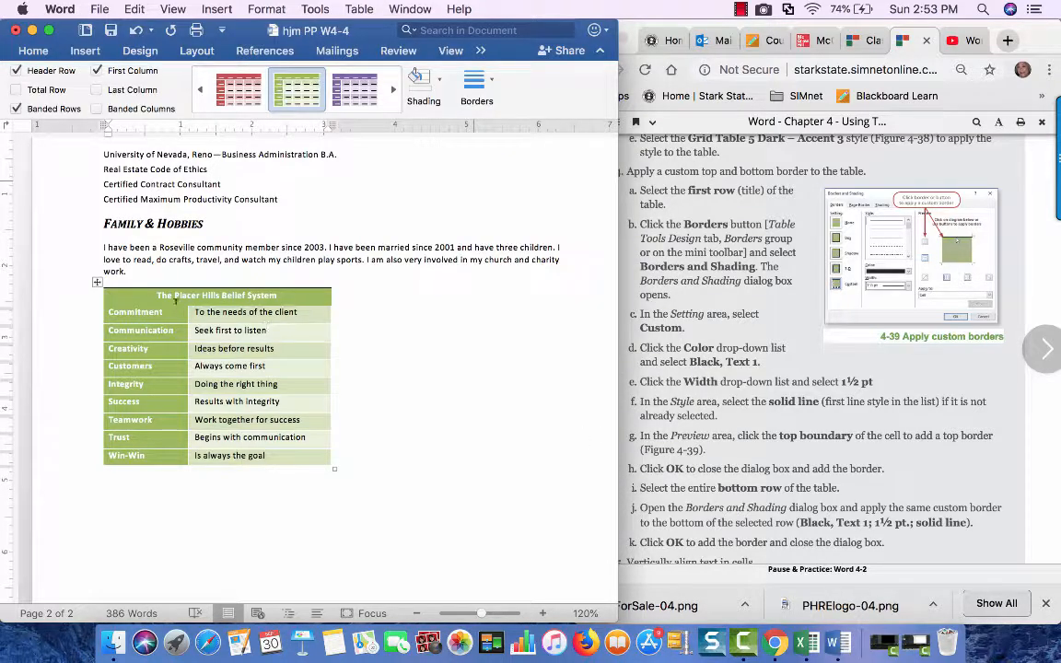
Review the title row's line width and border settings in the Borders and Shading dialog without changing them.
click(174, 295)
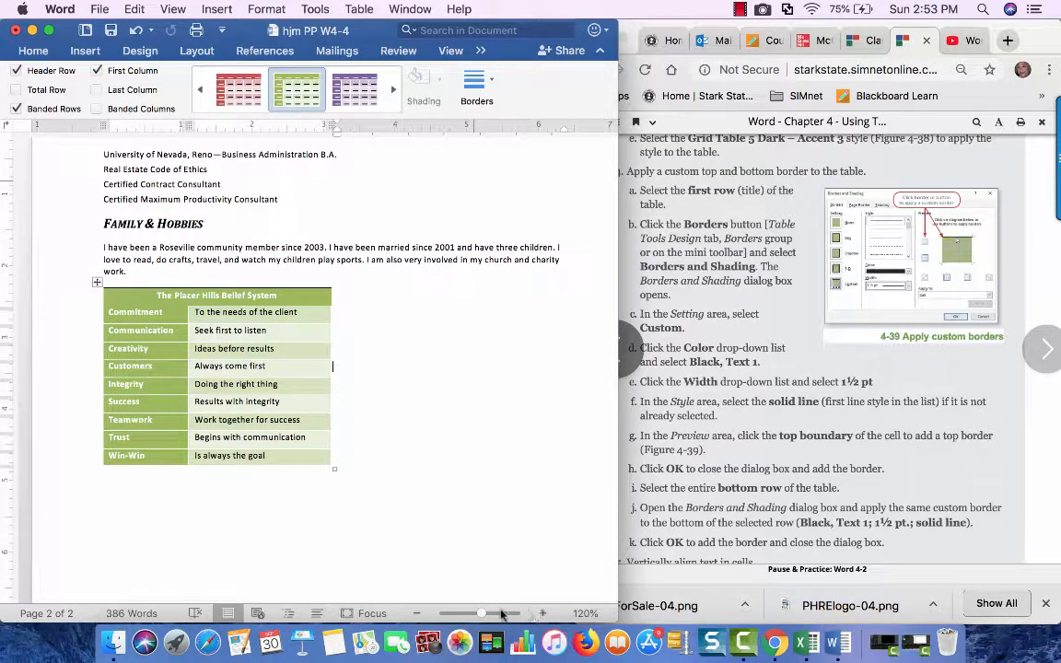
click(304, 295)
click(476, 88)
click(576, 137)
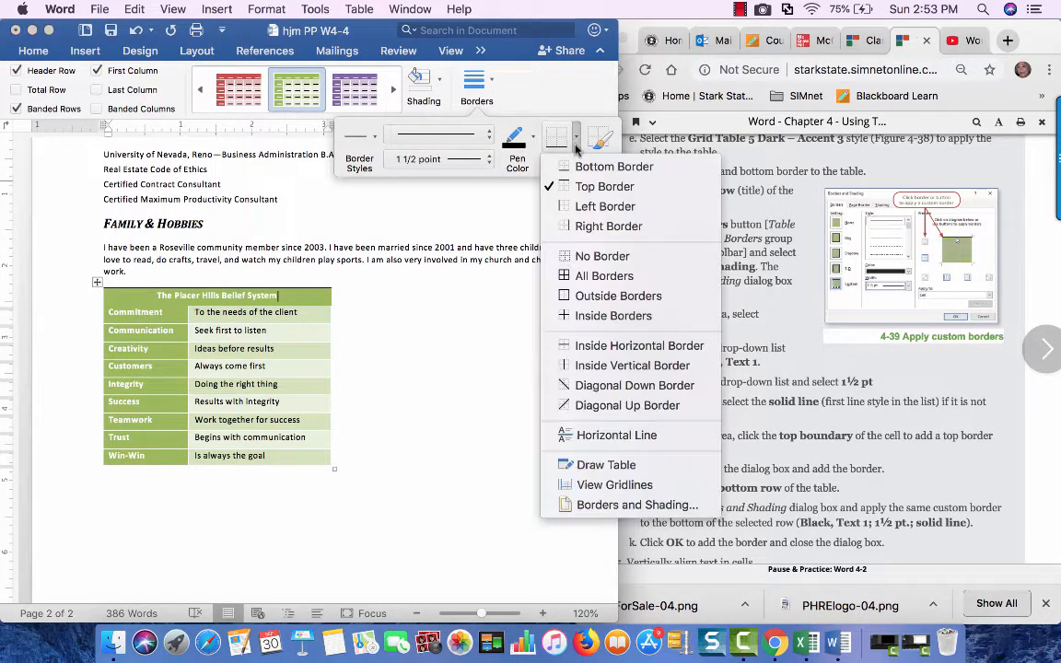
click(636, 505)
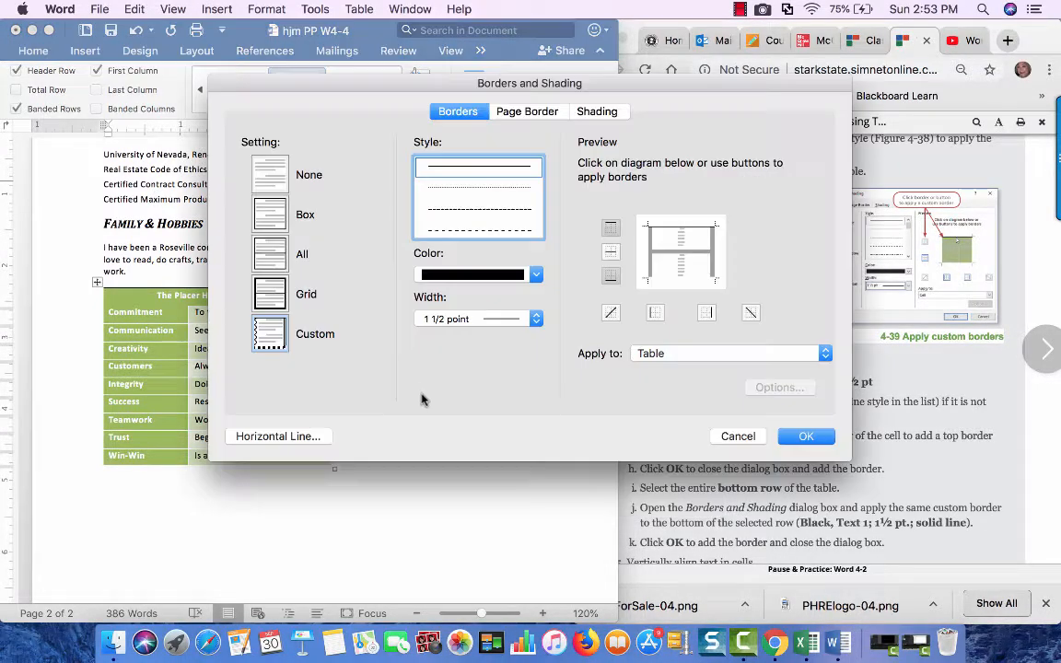
click(447, 320)
click(451, 319)
click(728, 438)
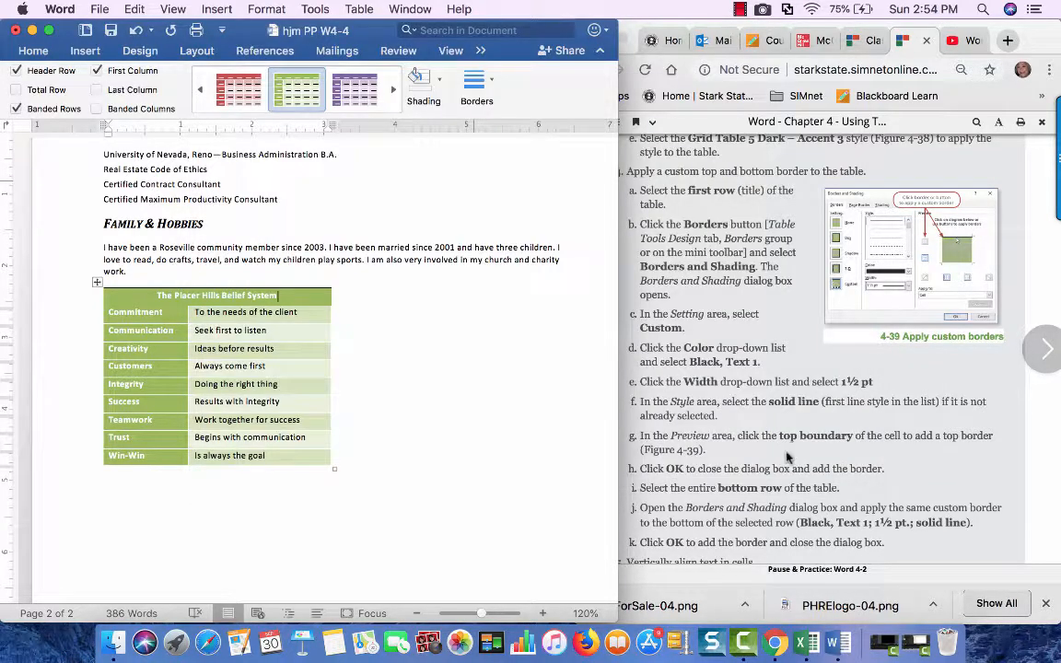
For the table's bottom row, set the Borders and Shading line to solid black, 1 1/2 point wide.
scroll(787, 457, down, 5)
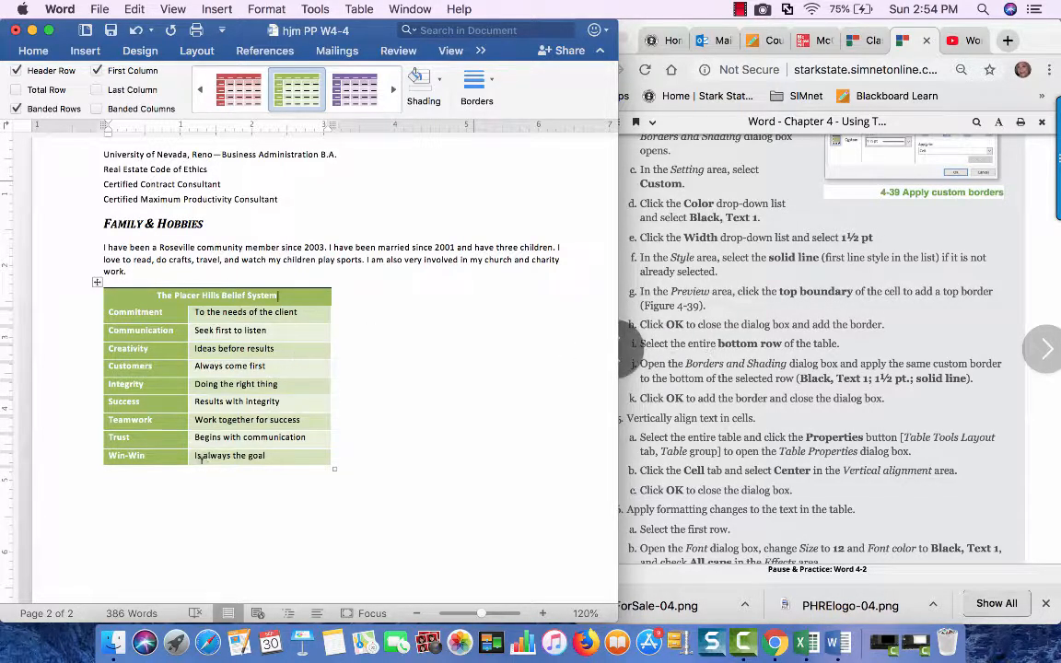
drag(165, 452, 216, 461)
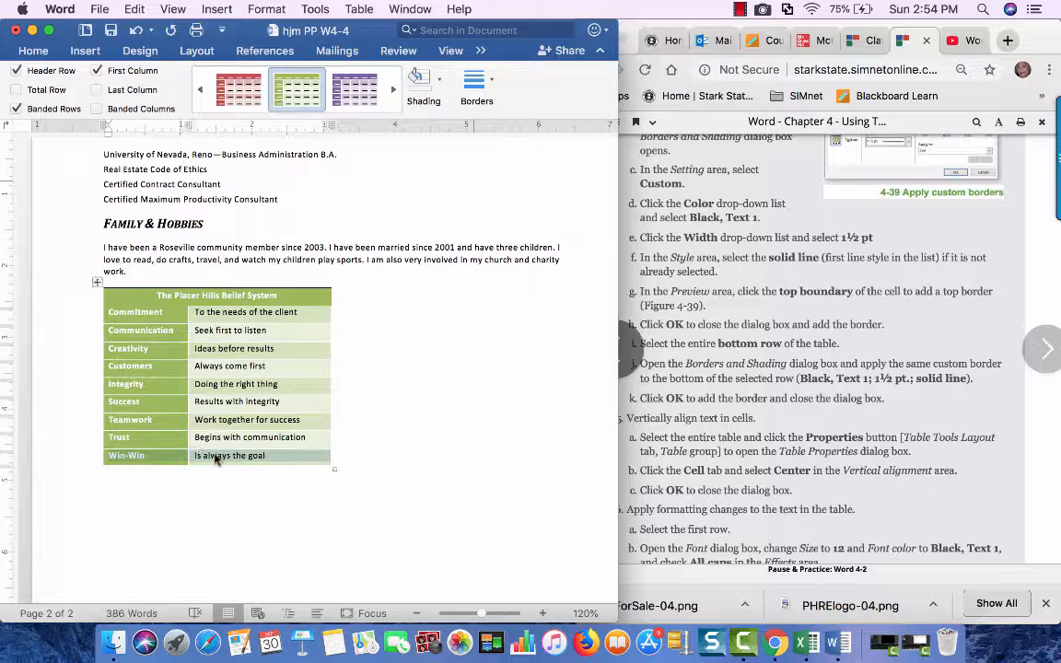
click(476, 90)
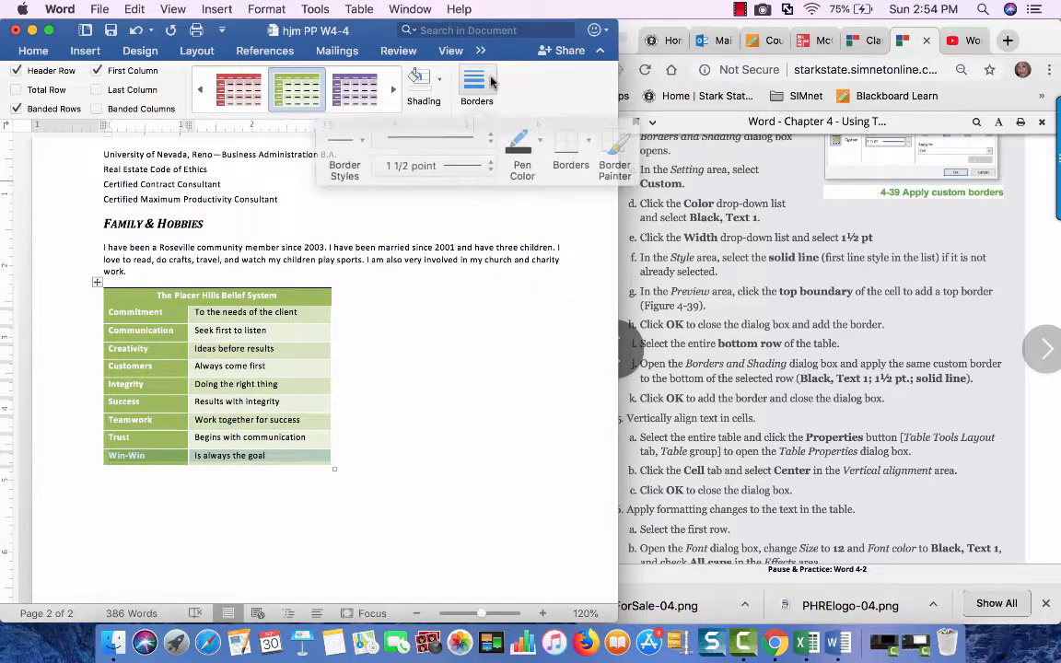
click(576, 136)
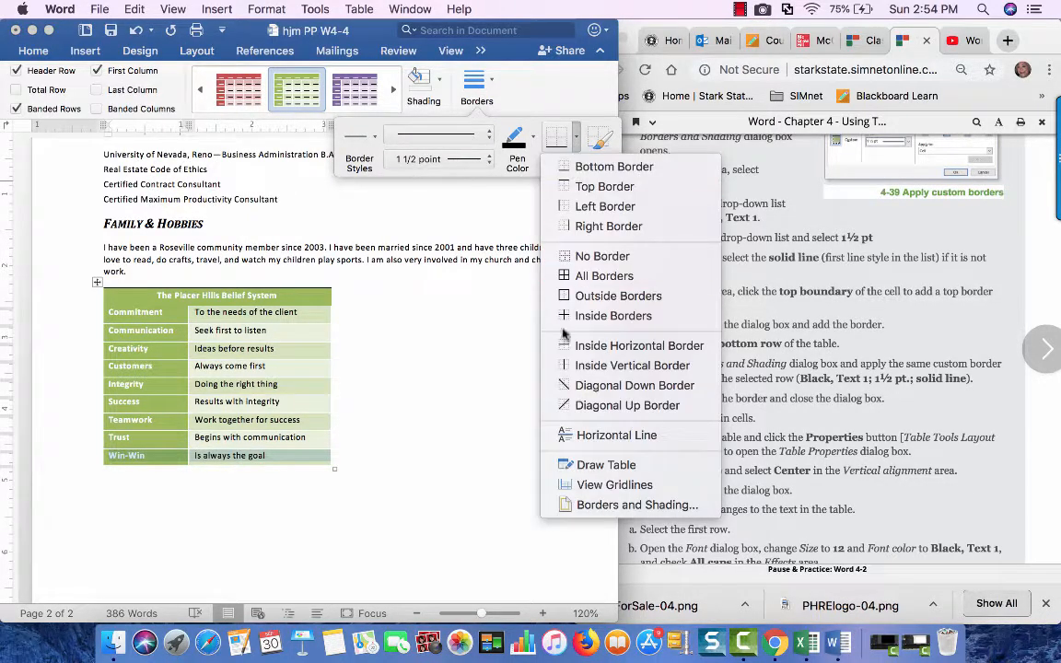
click(571, 504)
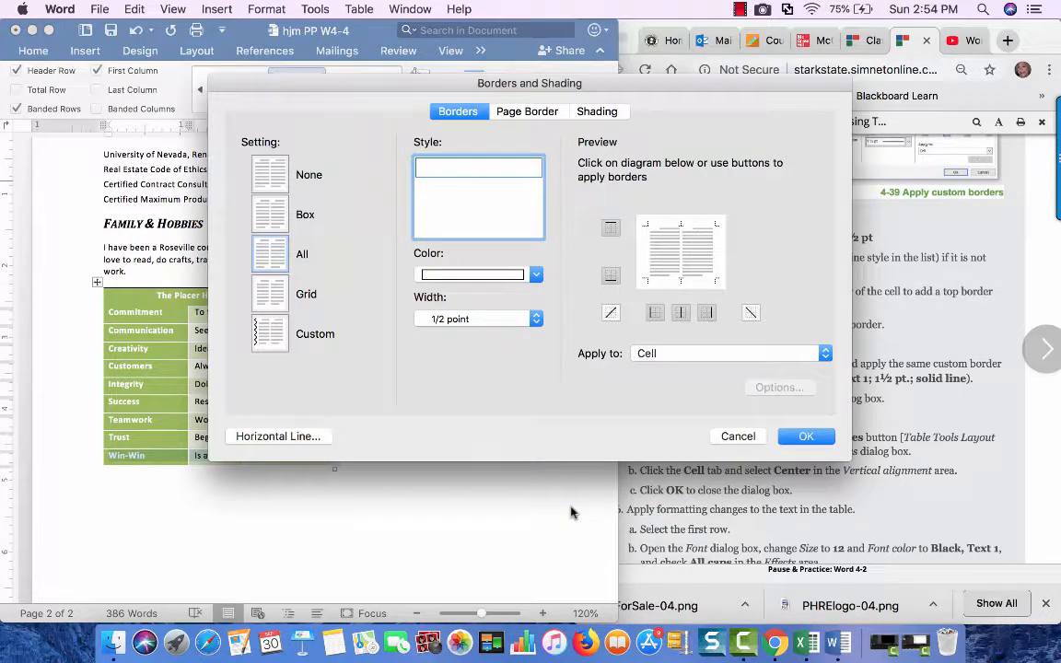
drag(373, 39, 356, 29)
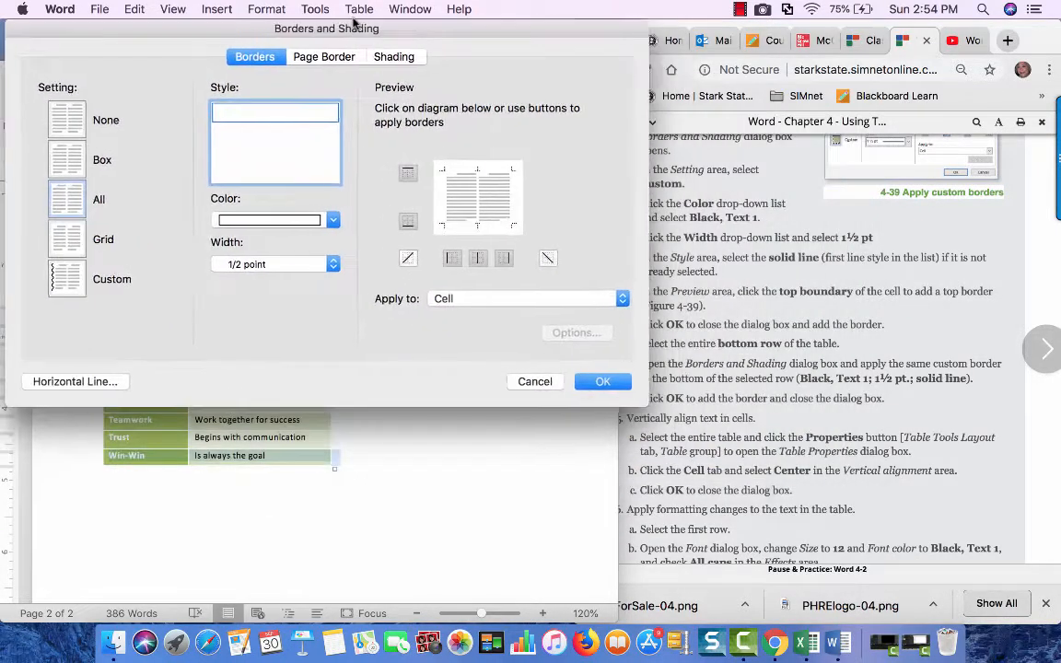
click(221, 219)
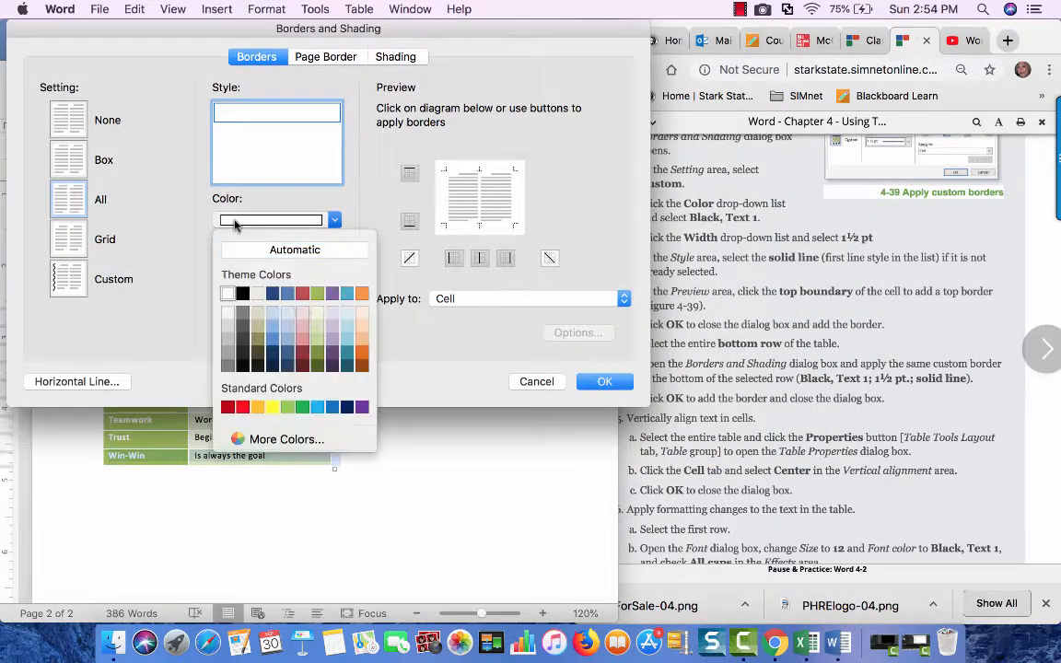
click(238, 295)
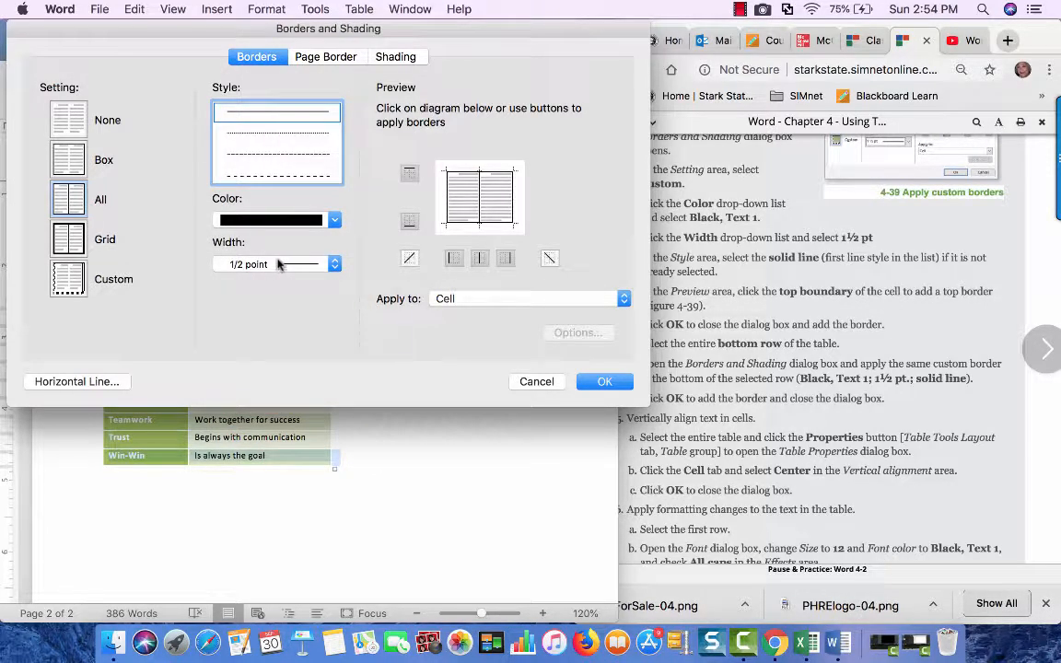
click(258, 264)
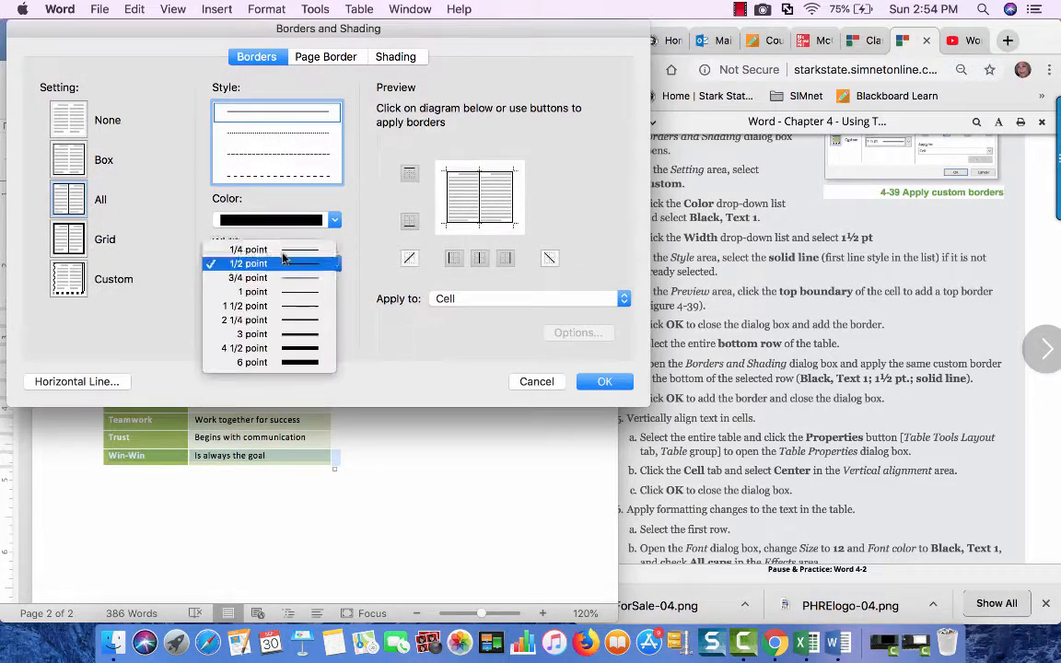
click(283, 306)
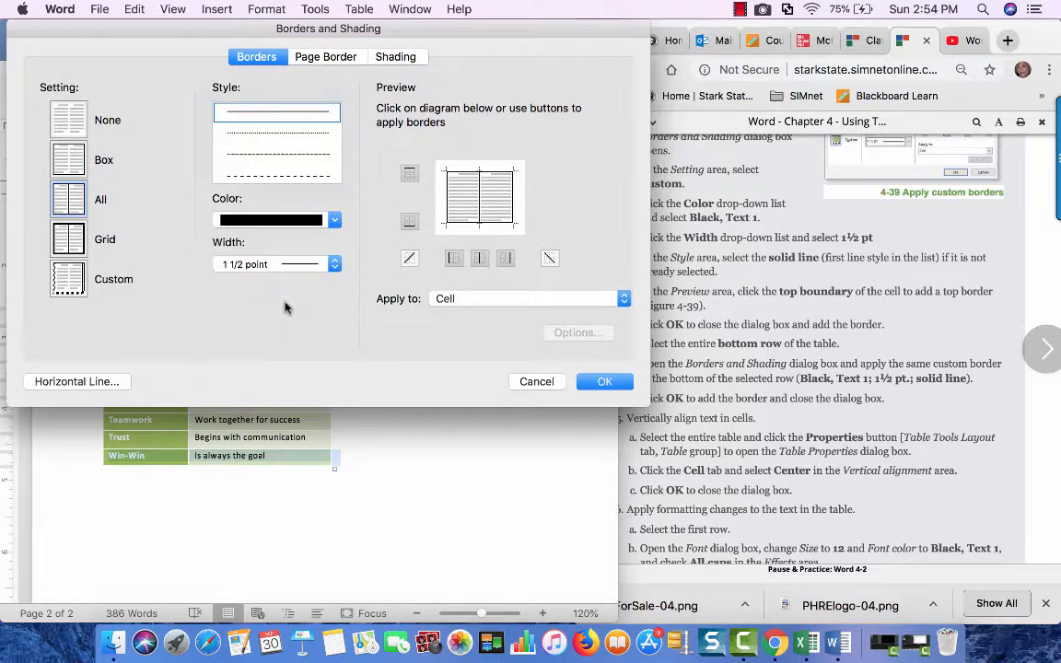
click(254, 107)
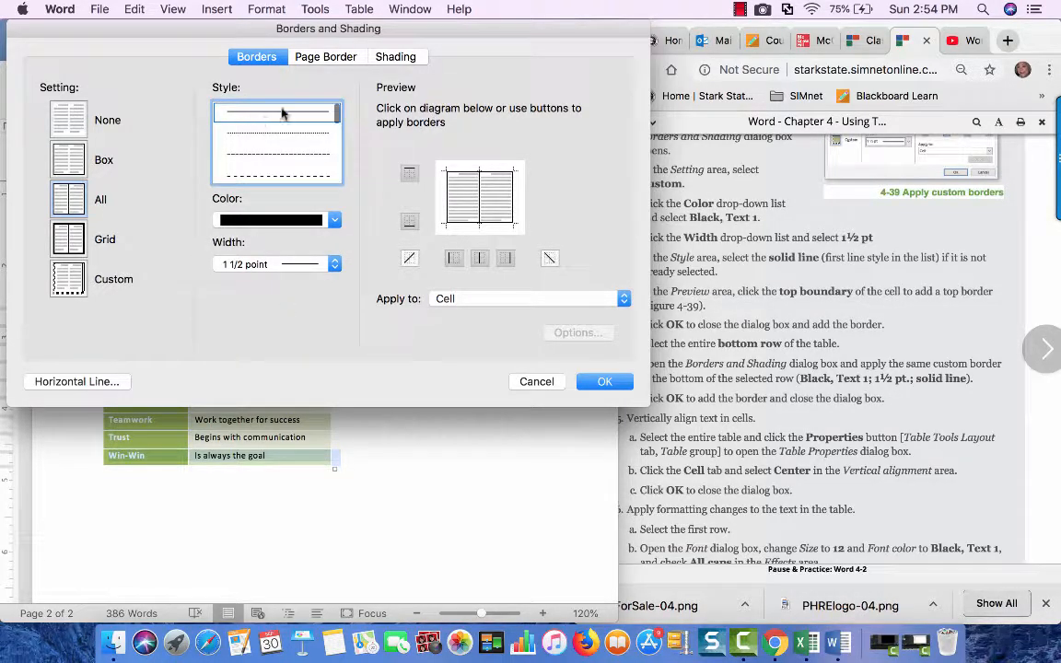
Remove the top, side and inner vertical borders from the bottom row's cells and apply only the bottom border.
click(468, 171)
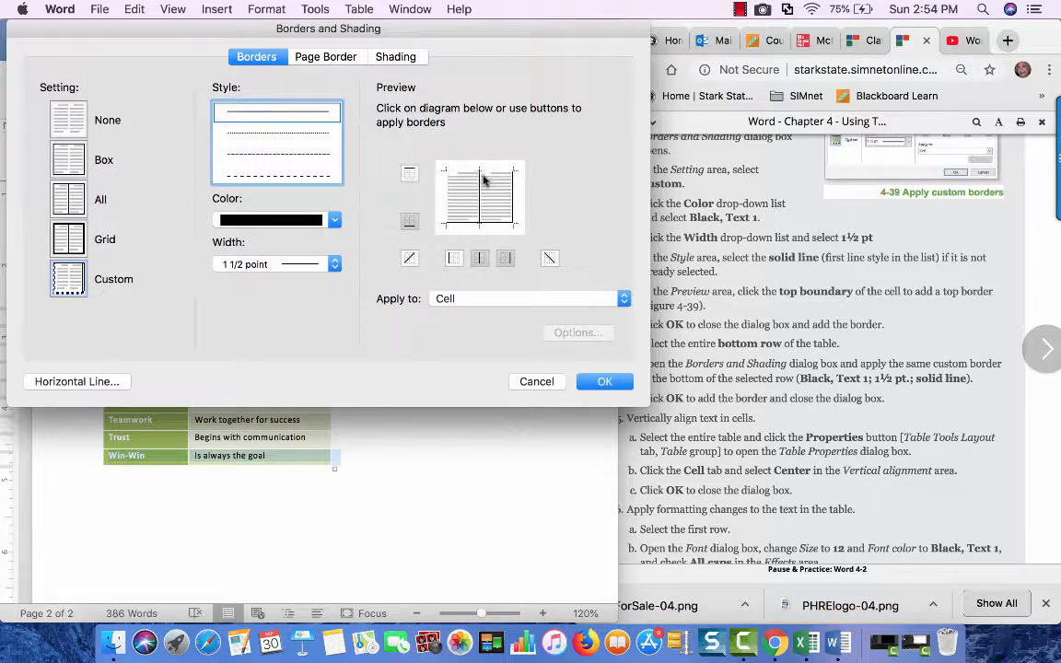
click(479, 188)
click(515, 203)
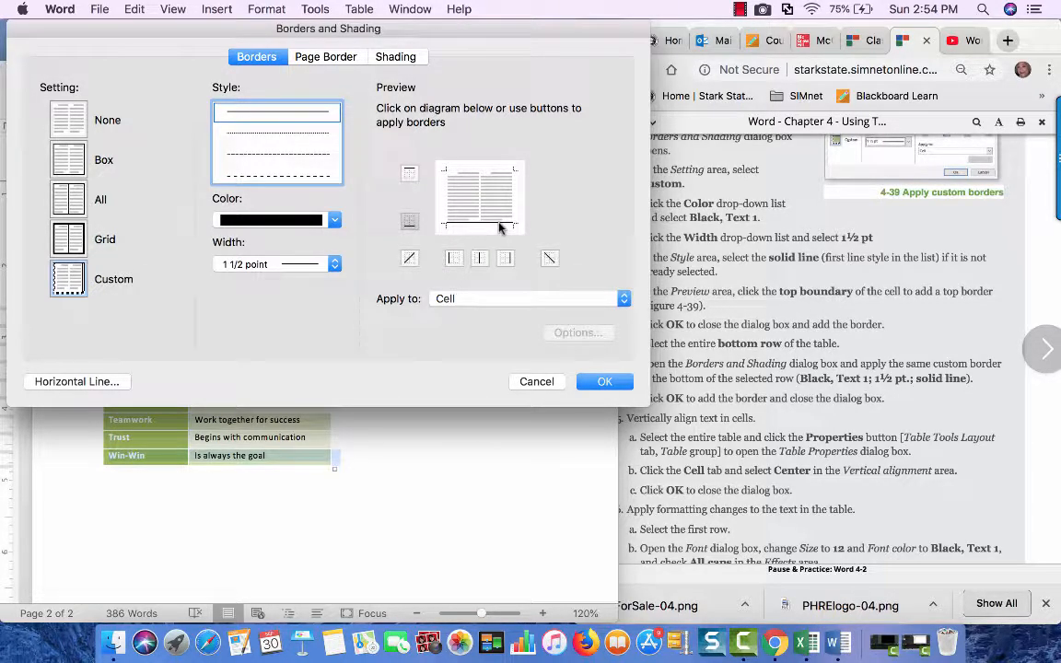
click(604, 382)
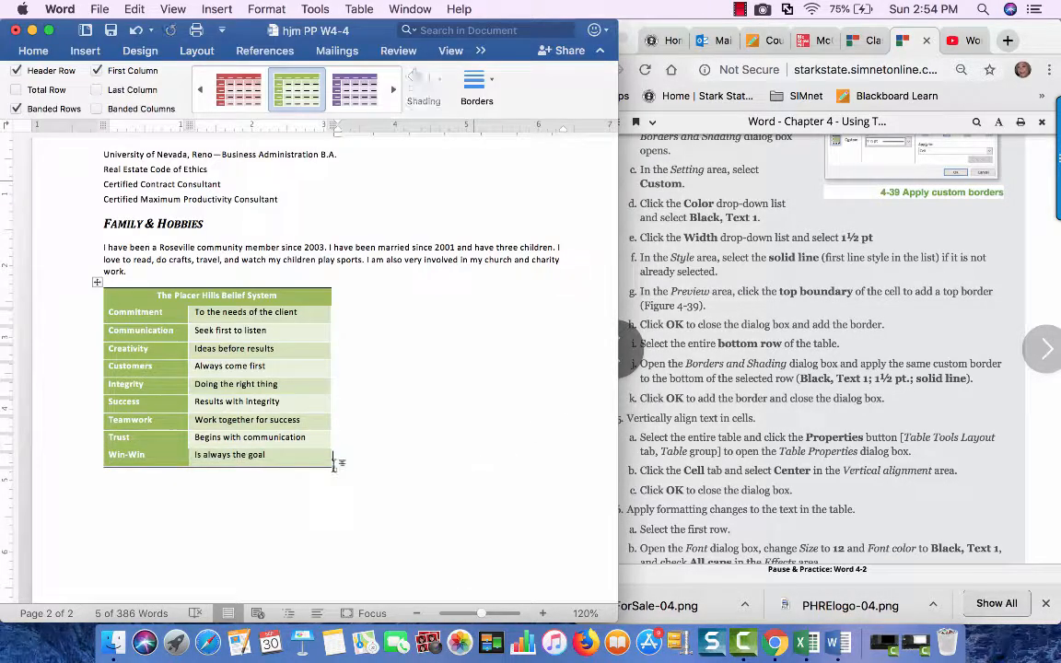
click(273, 464)
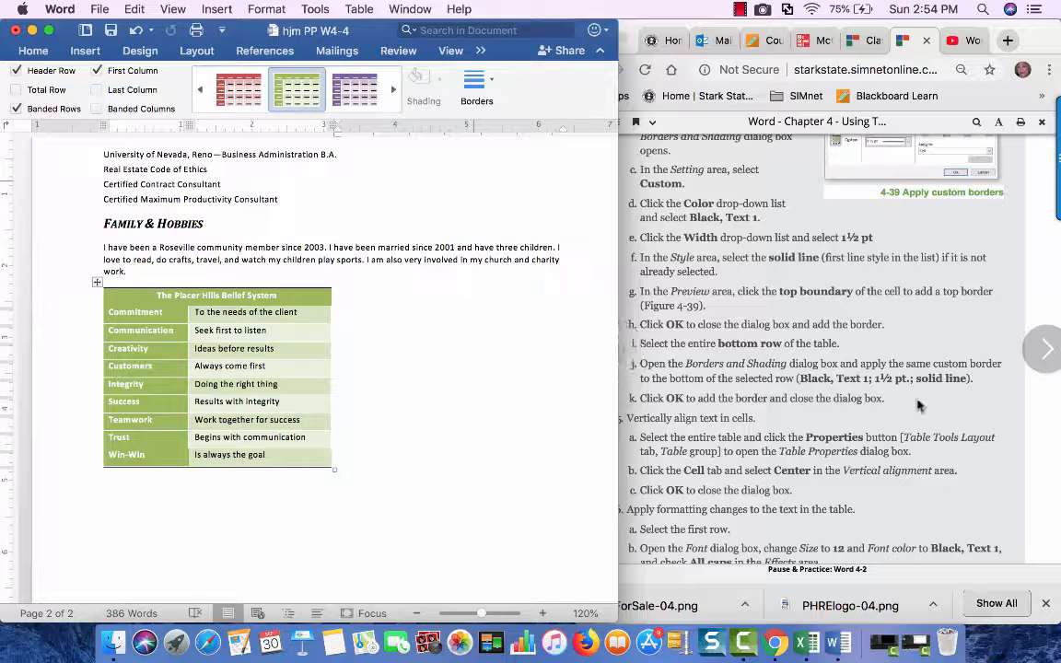
Select the entire Placer Hills Belief System table and bring up the table layout tools.
scroll(903, 408, down, 3)
scroll(903, 408, down, 1)
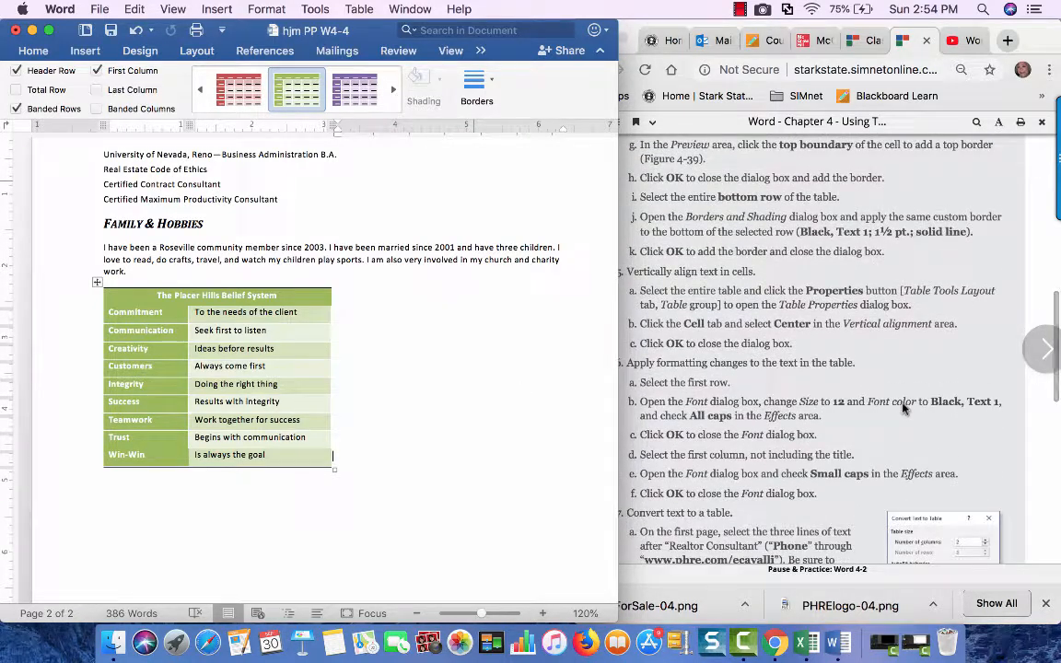
scroll(761, 336, down, 1)
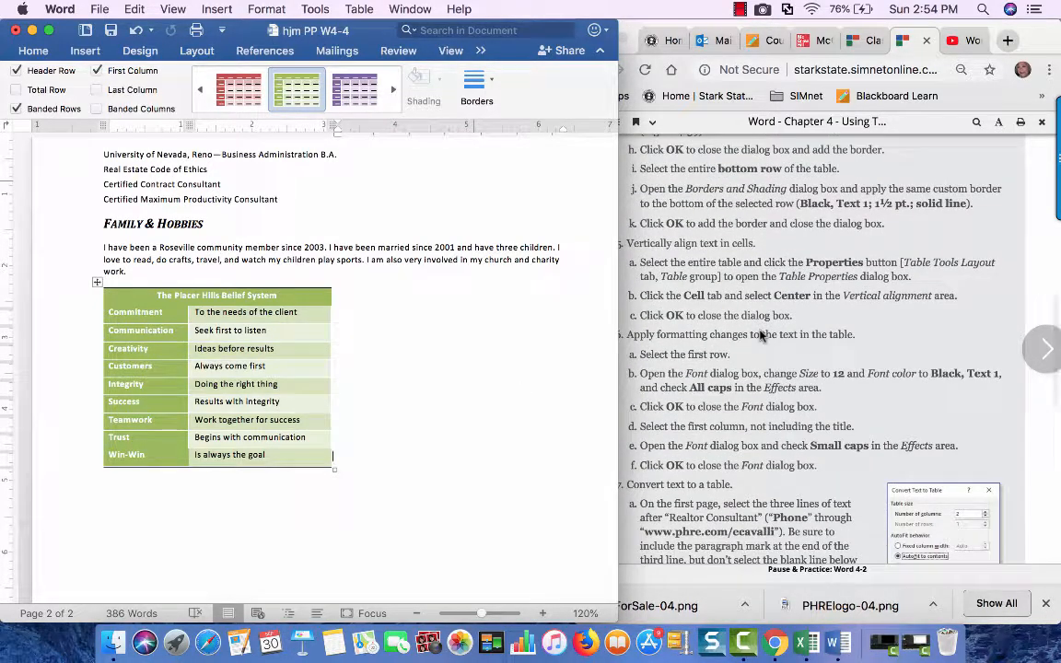
click(98, 281)
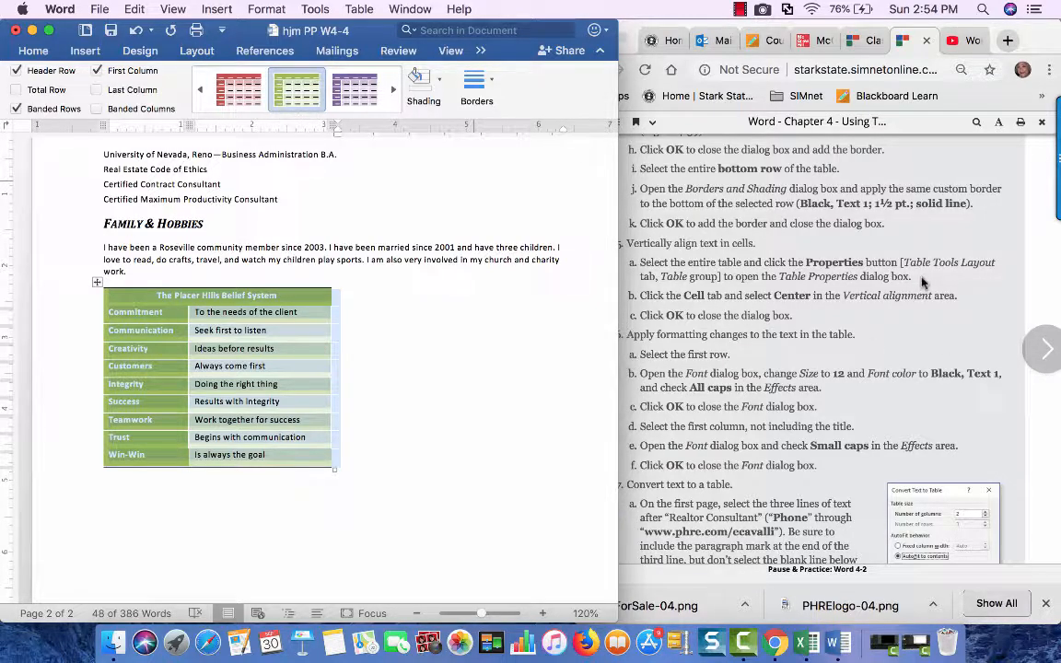
click(50, 34)
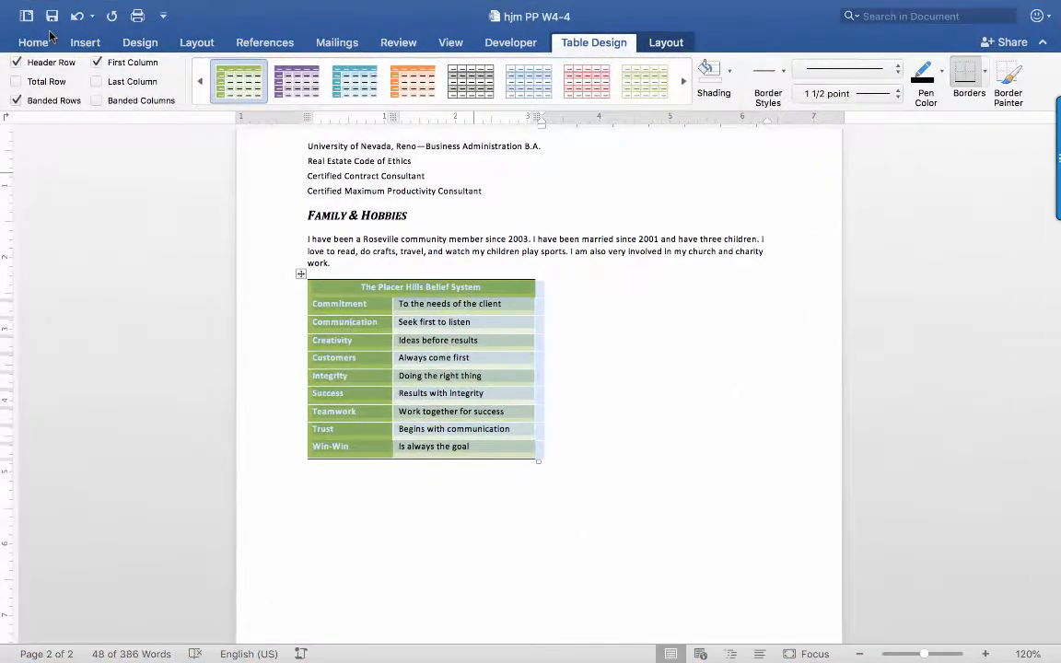
click(675, 44)
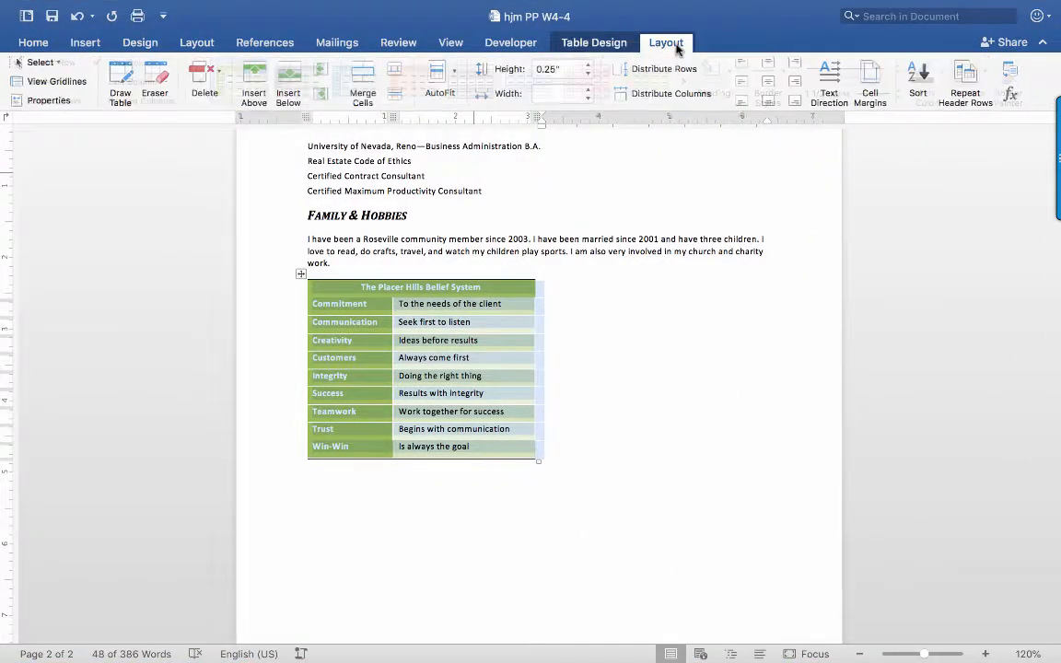
click(46, 101)
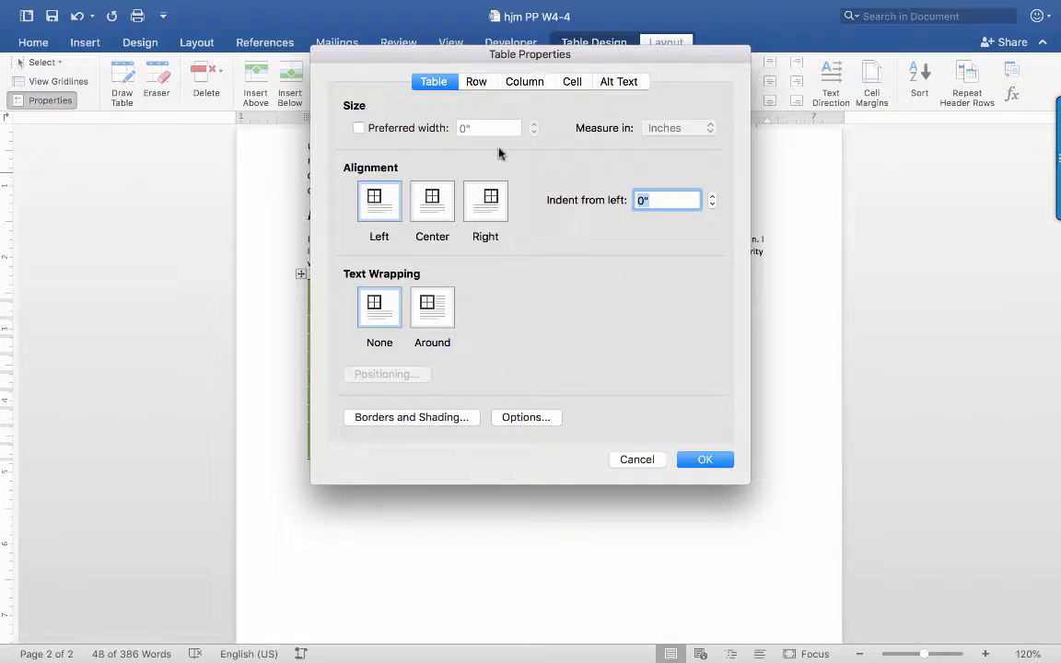
click(632, 459)
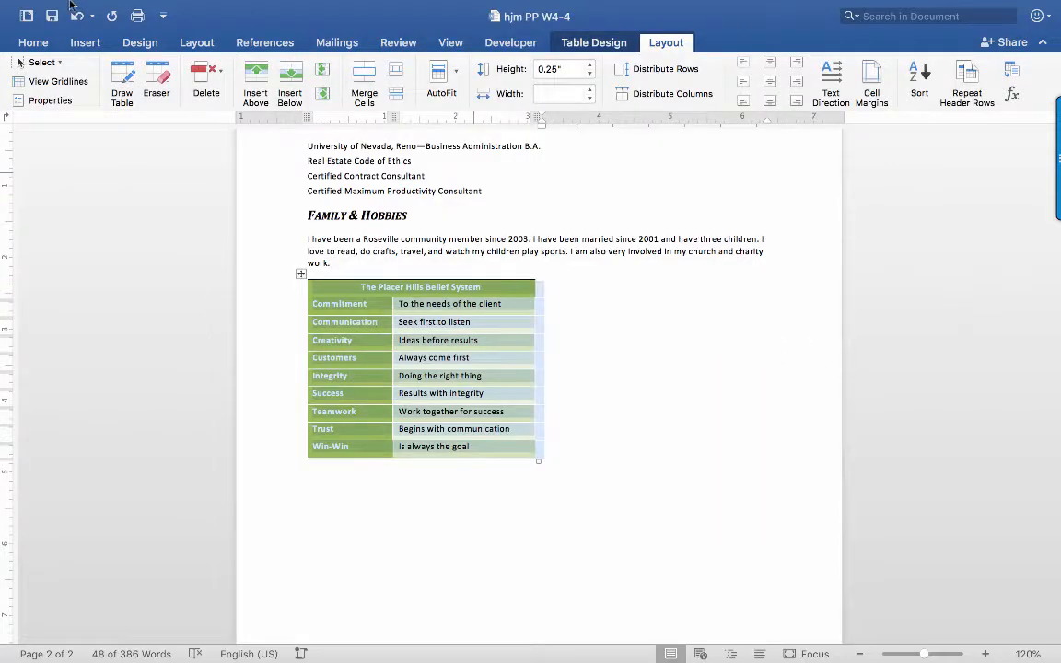
mouse_move(50, 14)
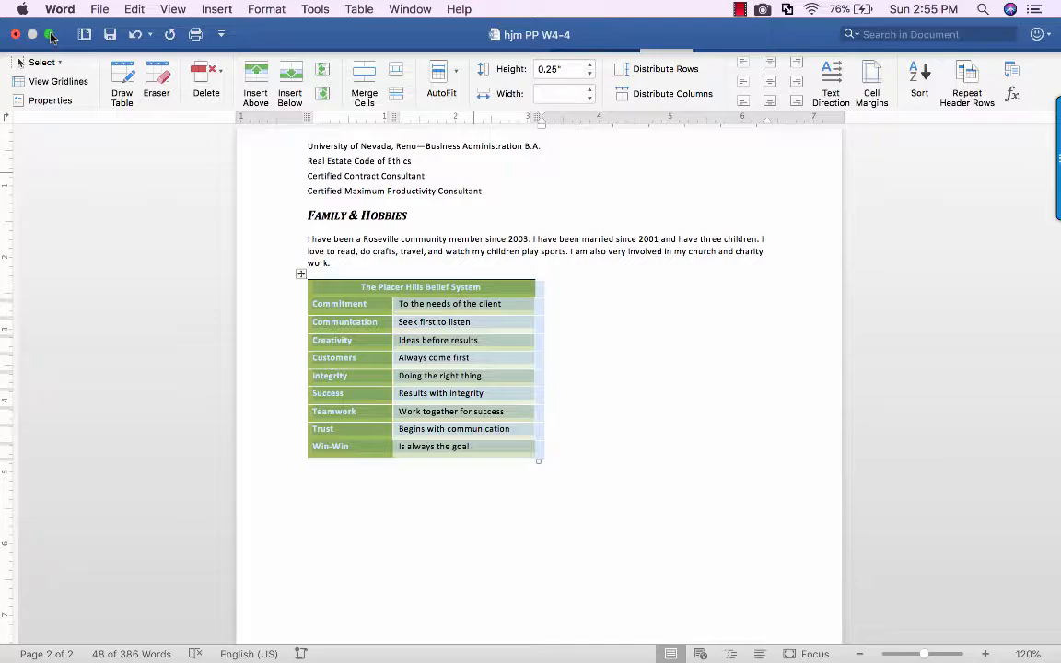
click(50, 34)
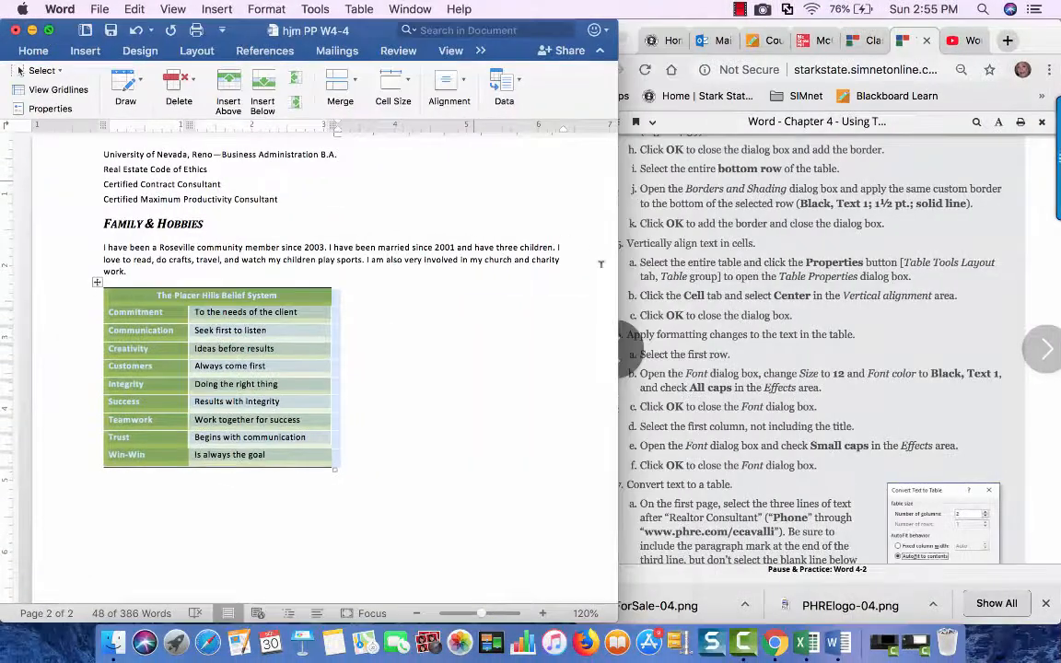
In the Table Properties cell settings, set the vertical alignment of all table cells to Center.
click(34, 113)
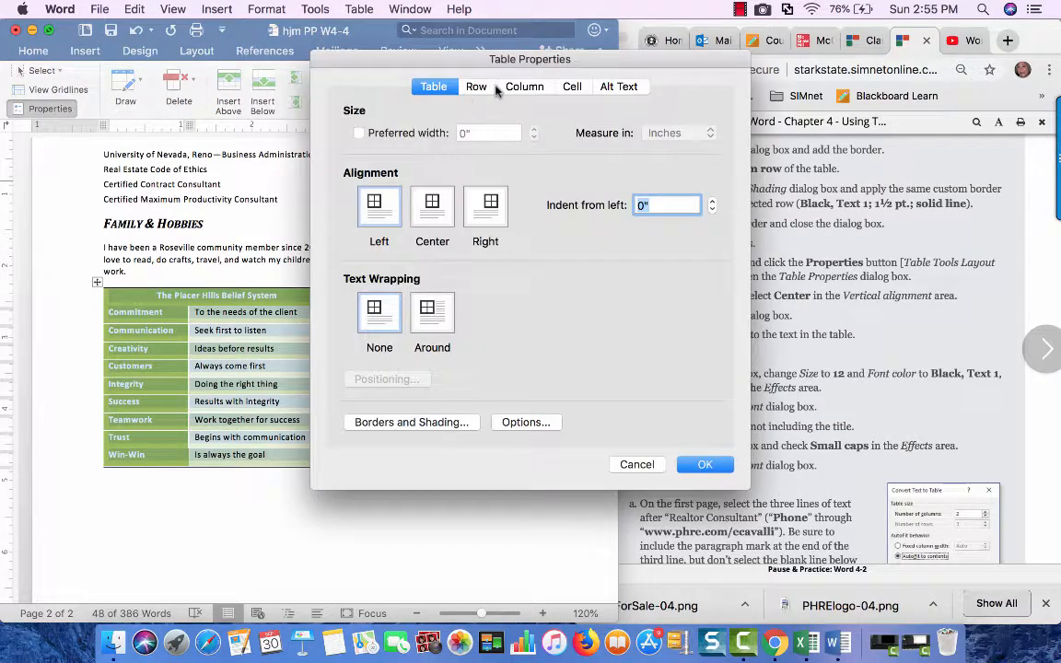
click(572, 87)
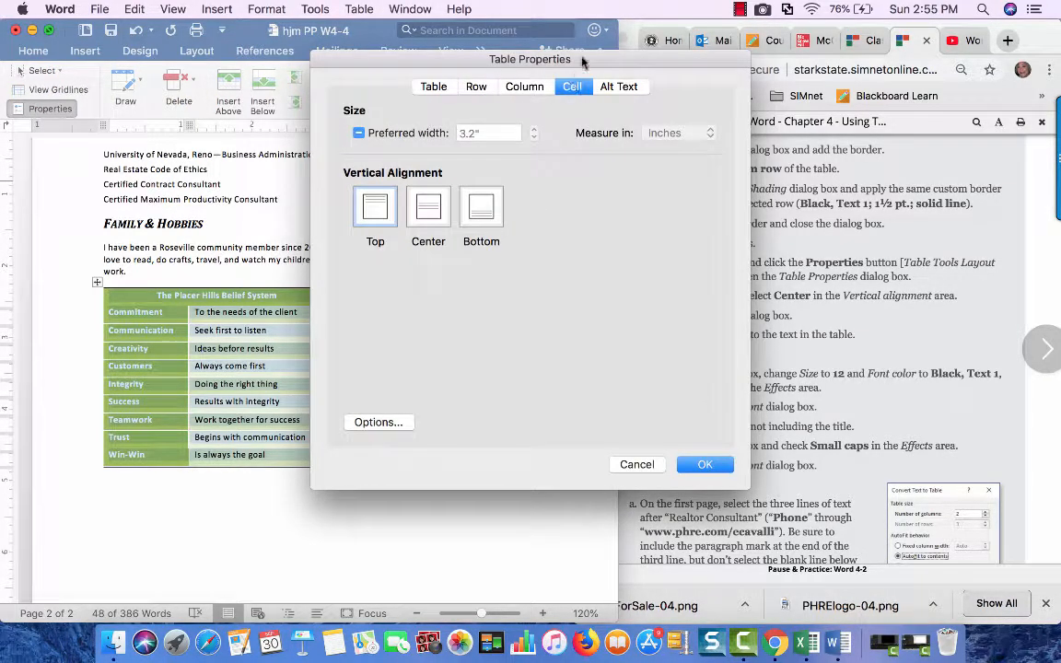
drag(583, 61, 356, 35)
click(201, 182)
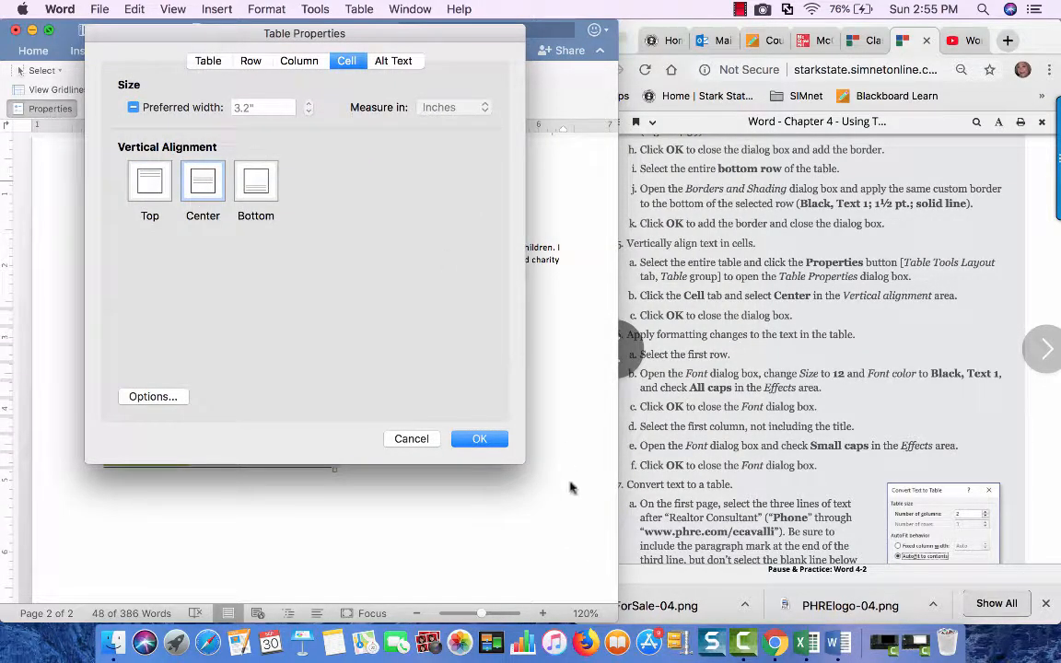
click(480, 439)
click(166, 315)
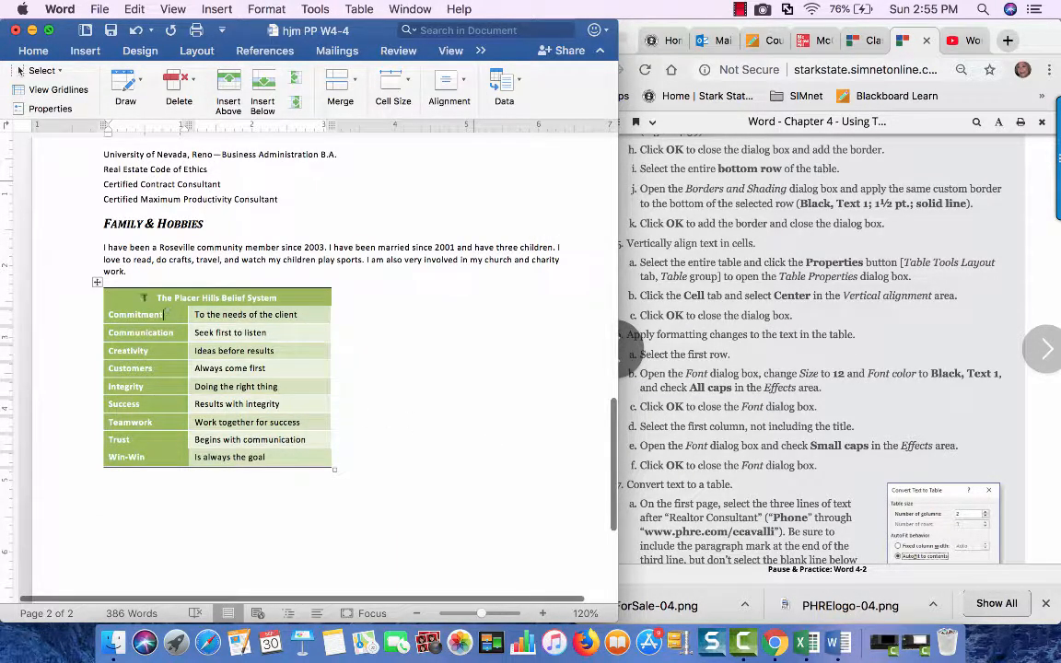
Select the title text "The Placer Hills Belief System" in the table's first row.
click(96, 282)
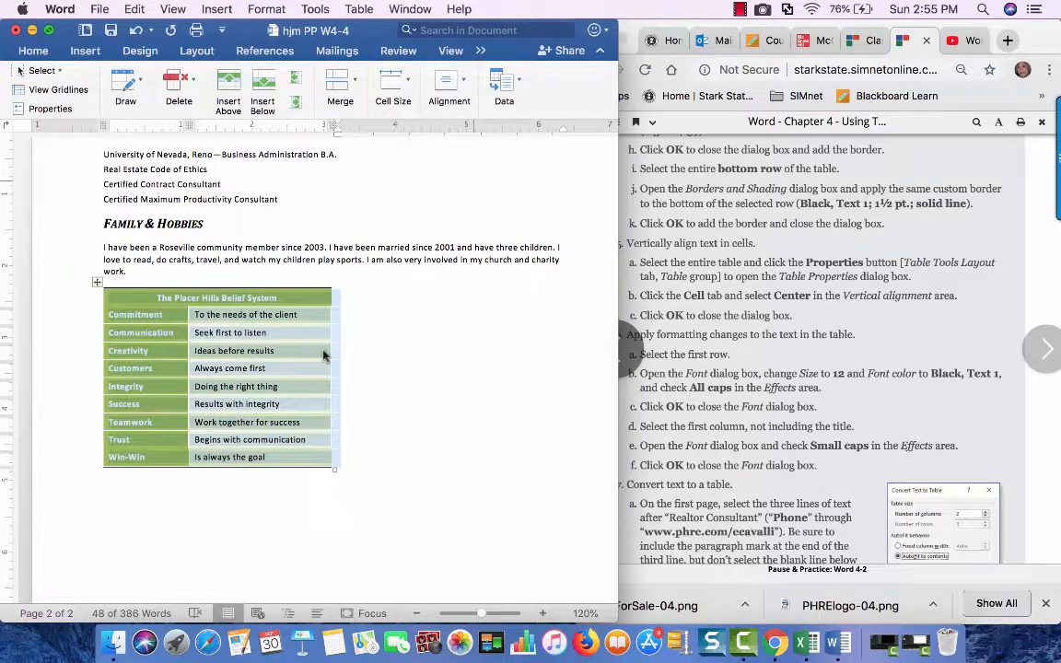
click(247, 297)
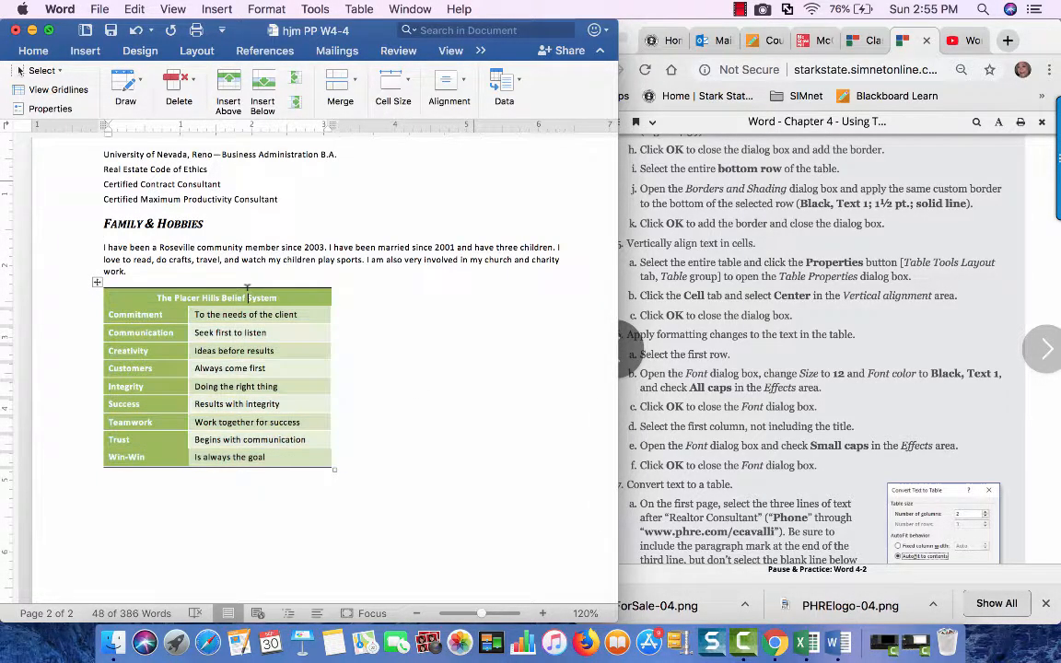
triple_click(247, 297)
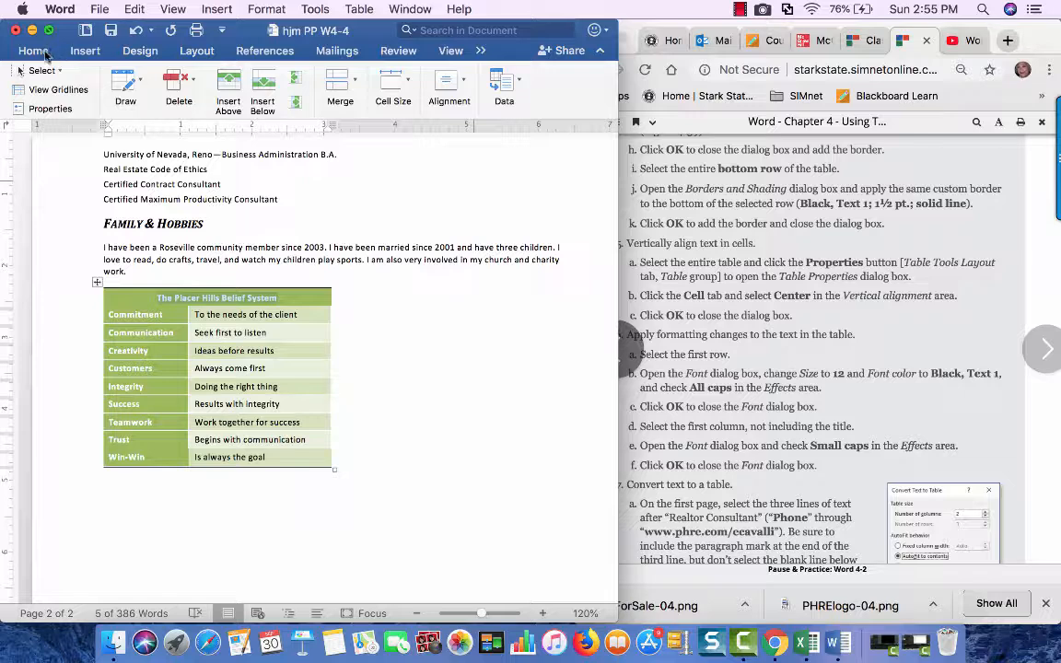
click(37, 52)
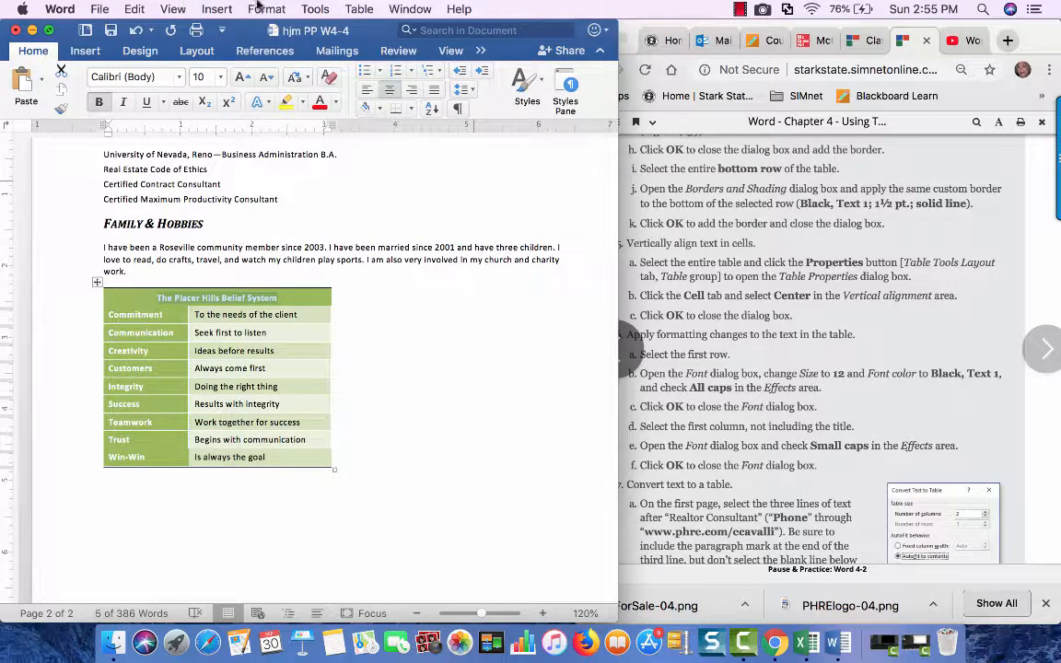
click(265, 10)
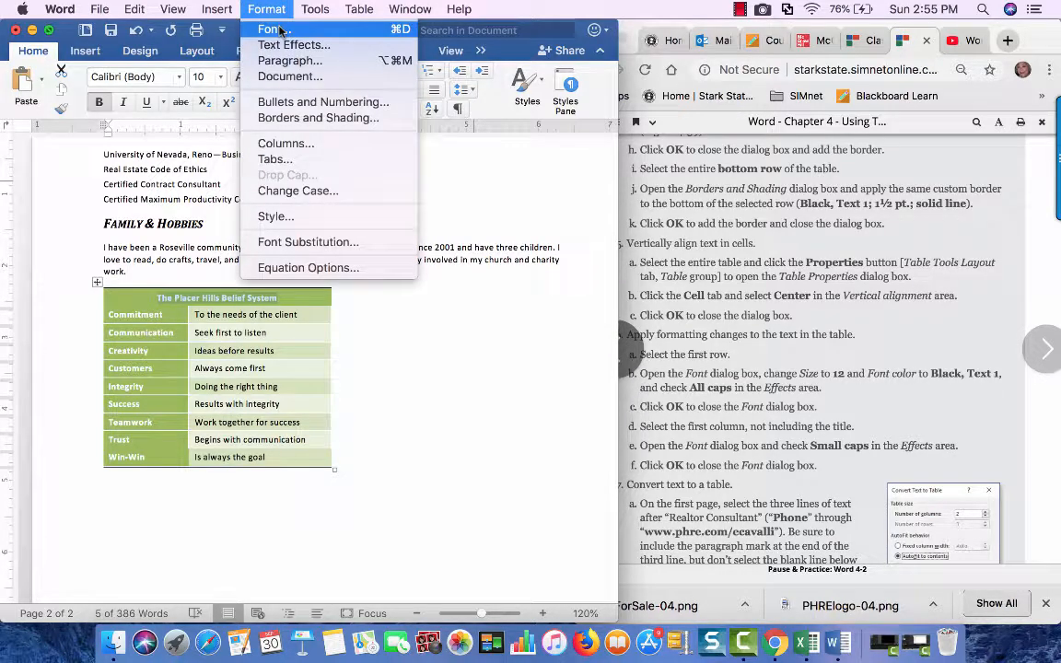
click(280, 30)
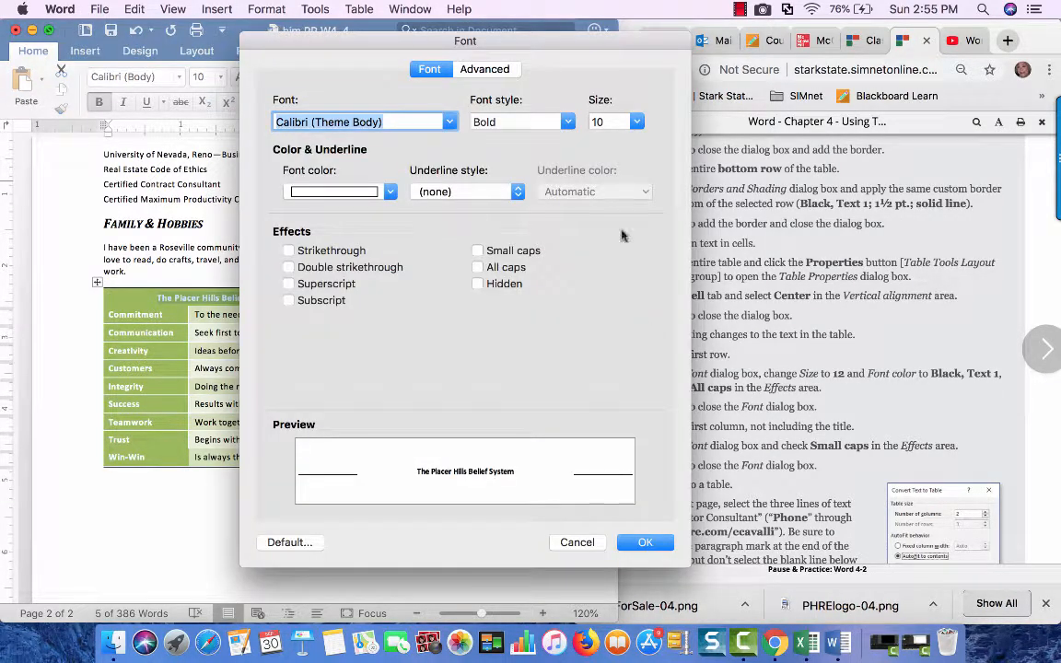
click(589, 542)
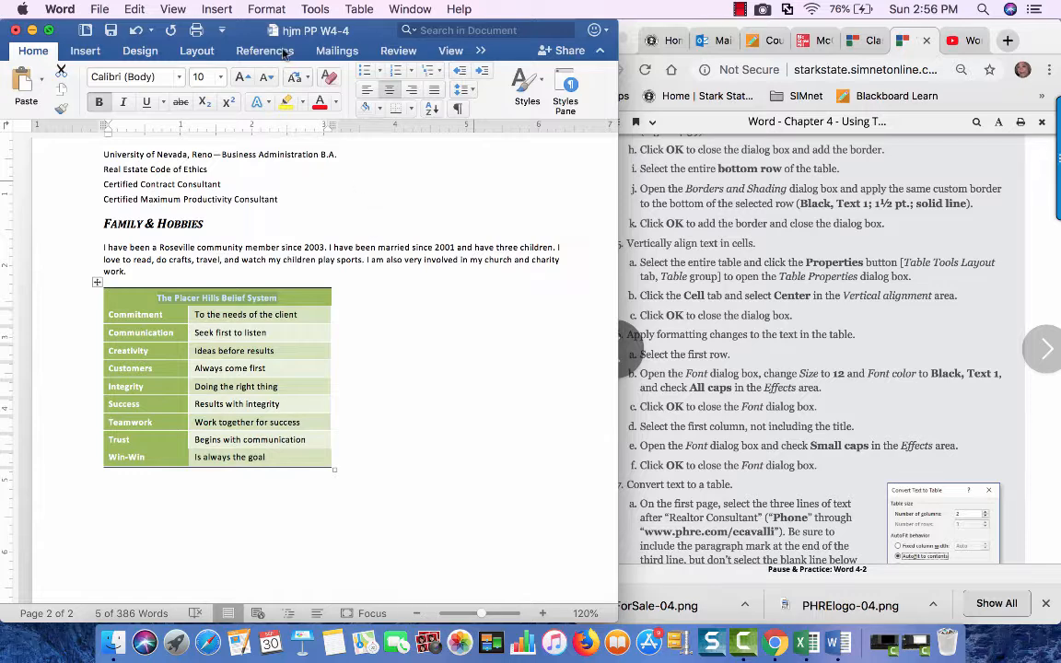
Format the table's title text with font size 12, font color Black, Text 1, and the All caps effect.
click(266, 11)
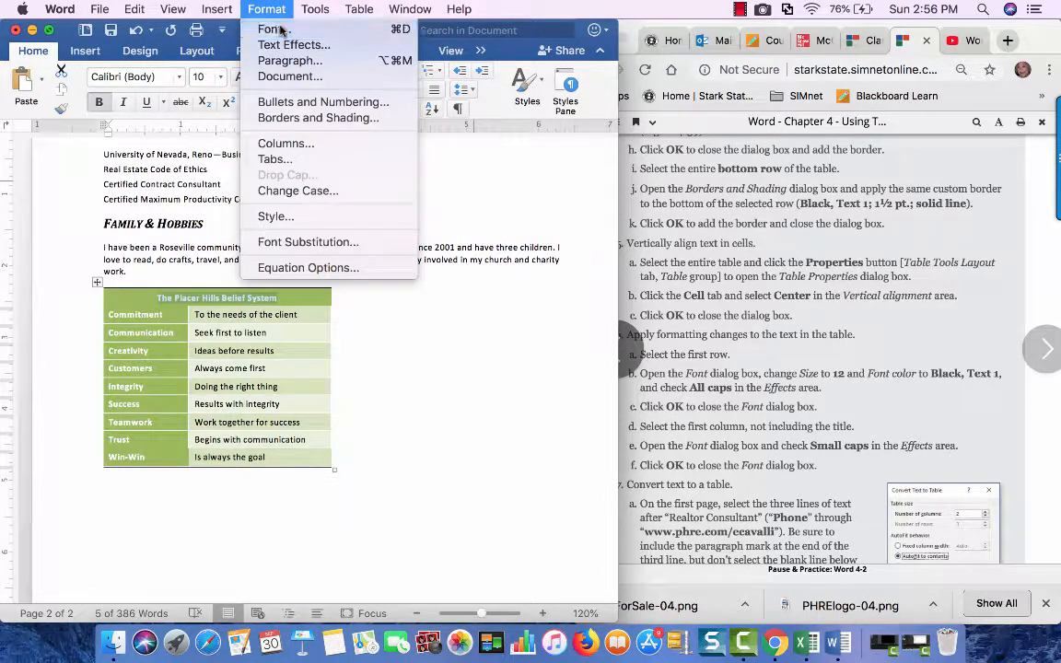
click(280, 30)
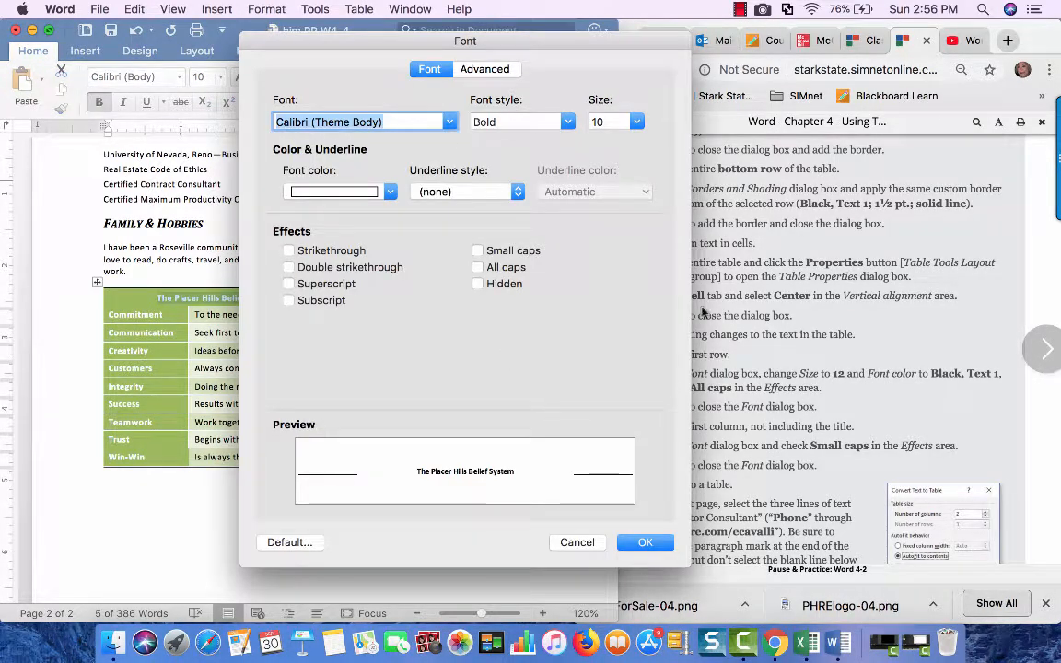
drag(470, 48, 348, 54)
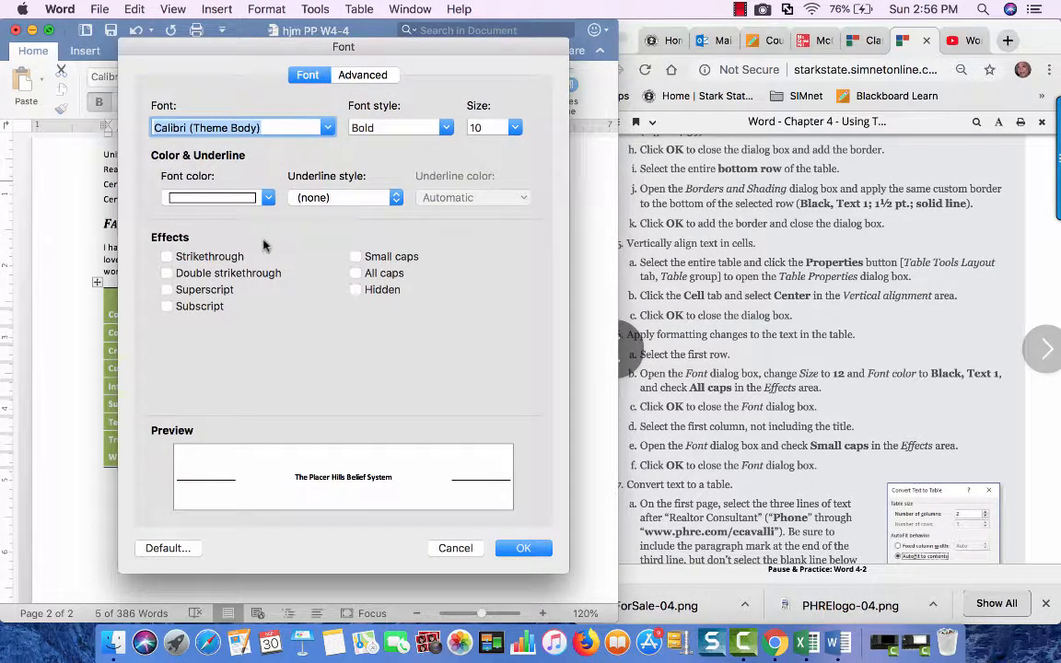
click(356, 274)
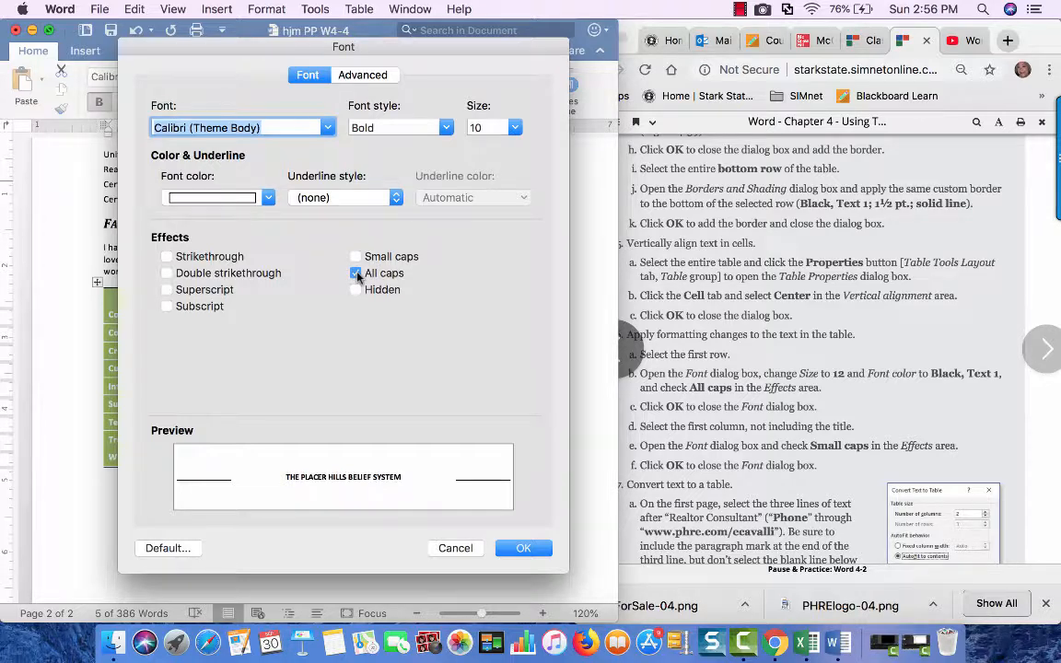
click(515, 130)
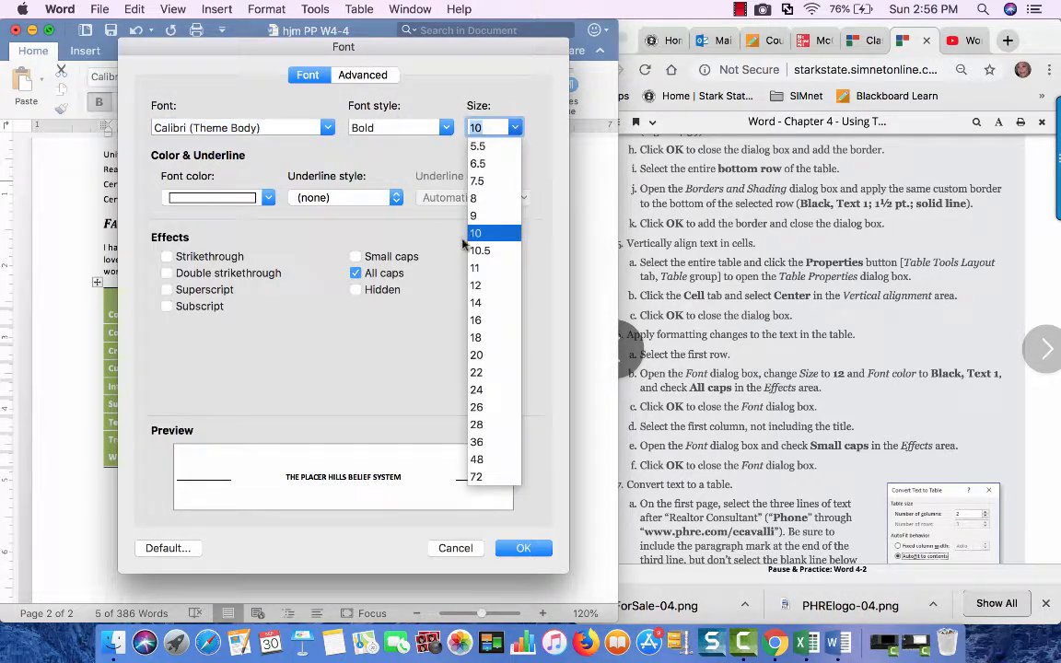
click(479, 286)
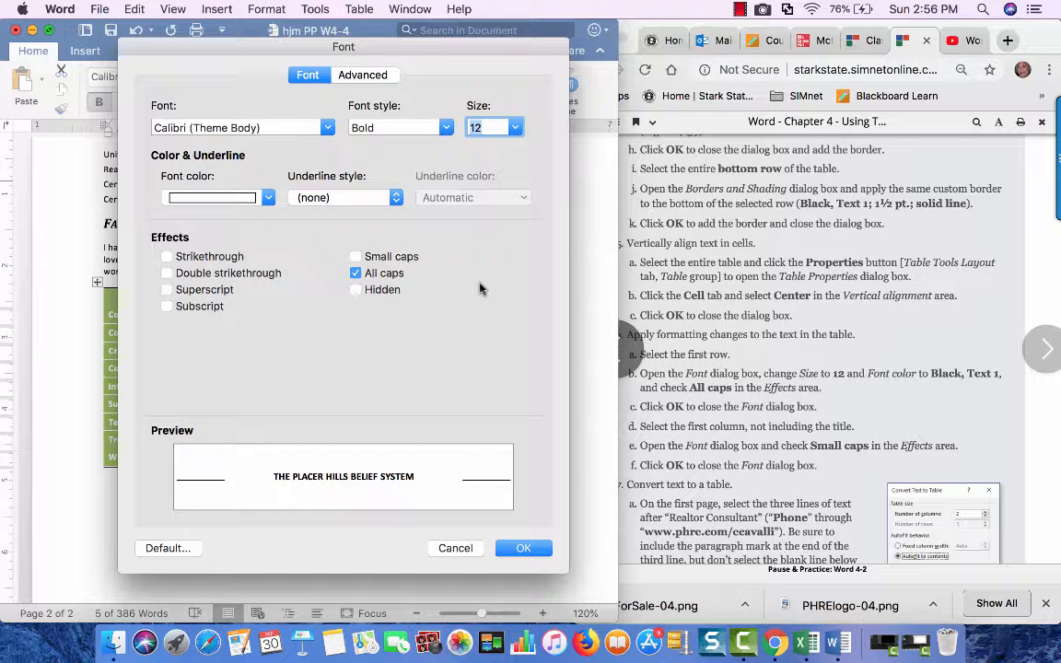
click(268, 197)
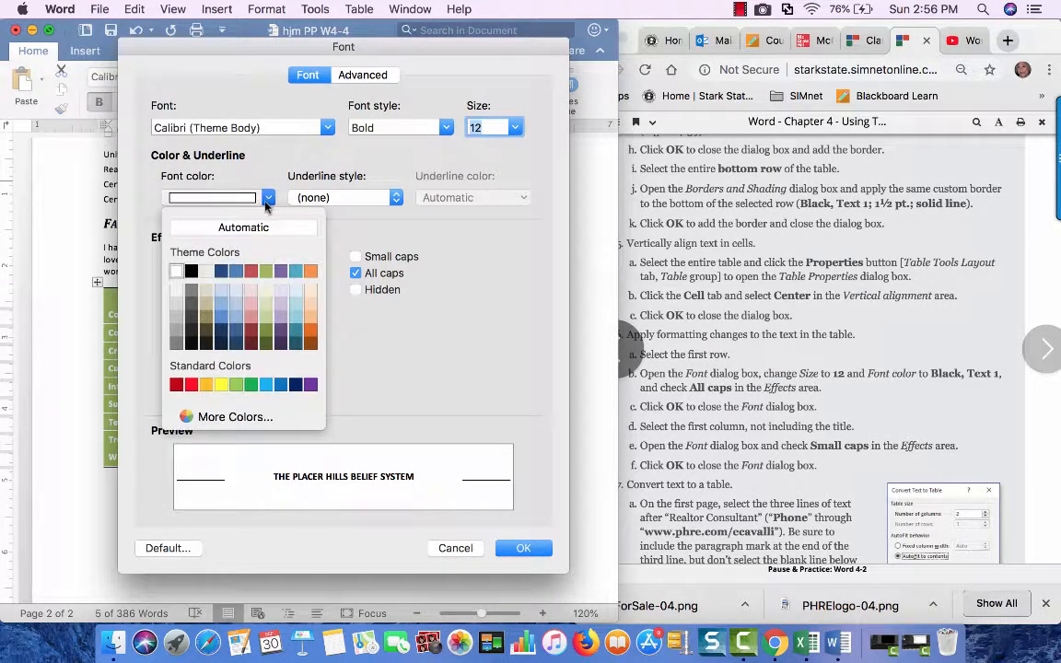
click(191, 272)
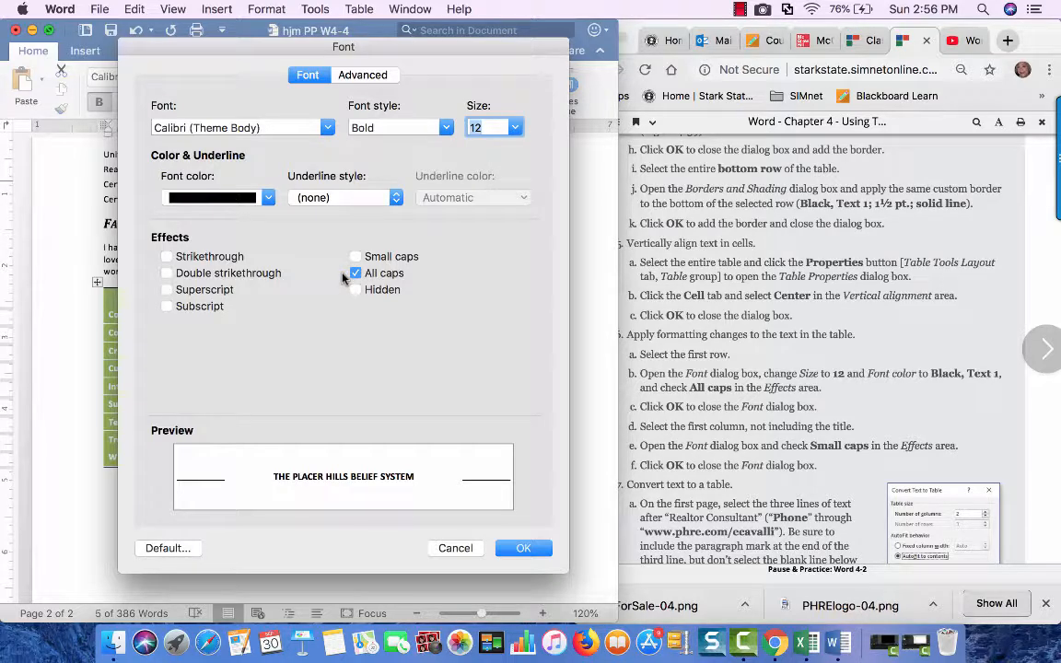
click(521, 549)
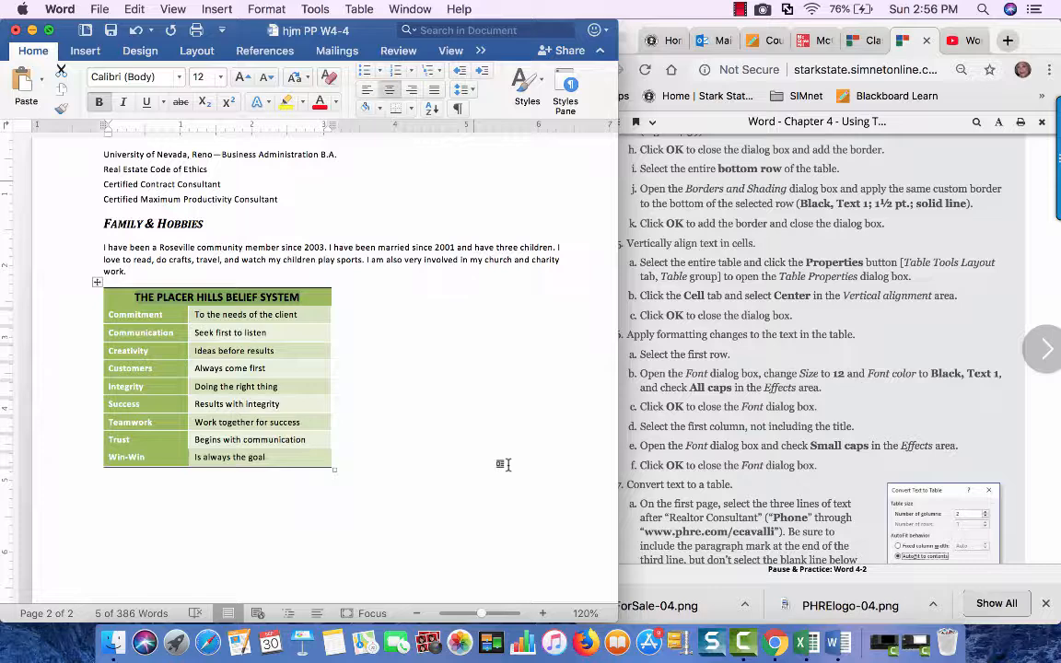
Select the first column's cells from Commitment to Win-Win, excluding the title, and apply the Small caps font effect.
scroll(658, 407, down, 5)
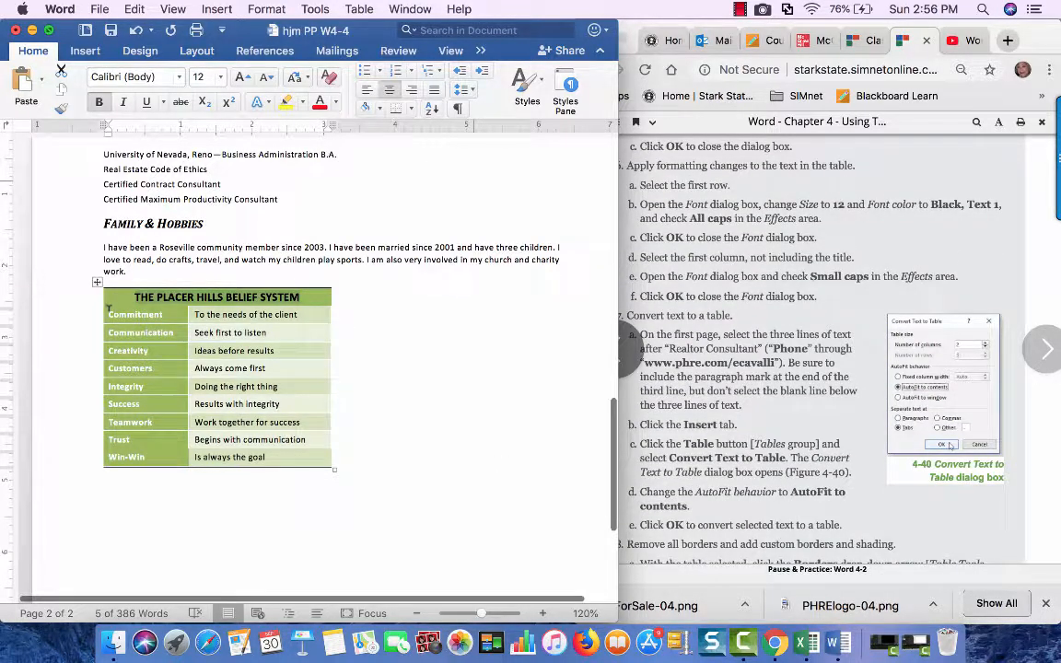
drag(108, 311, 154, 454)
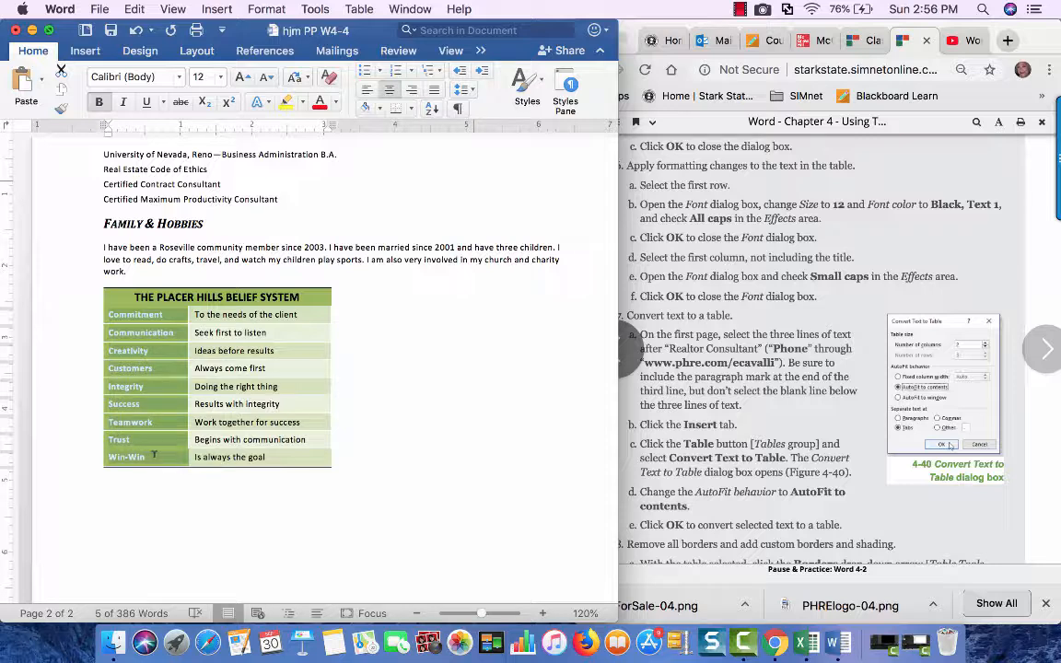
click(154, 454)
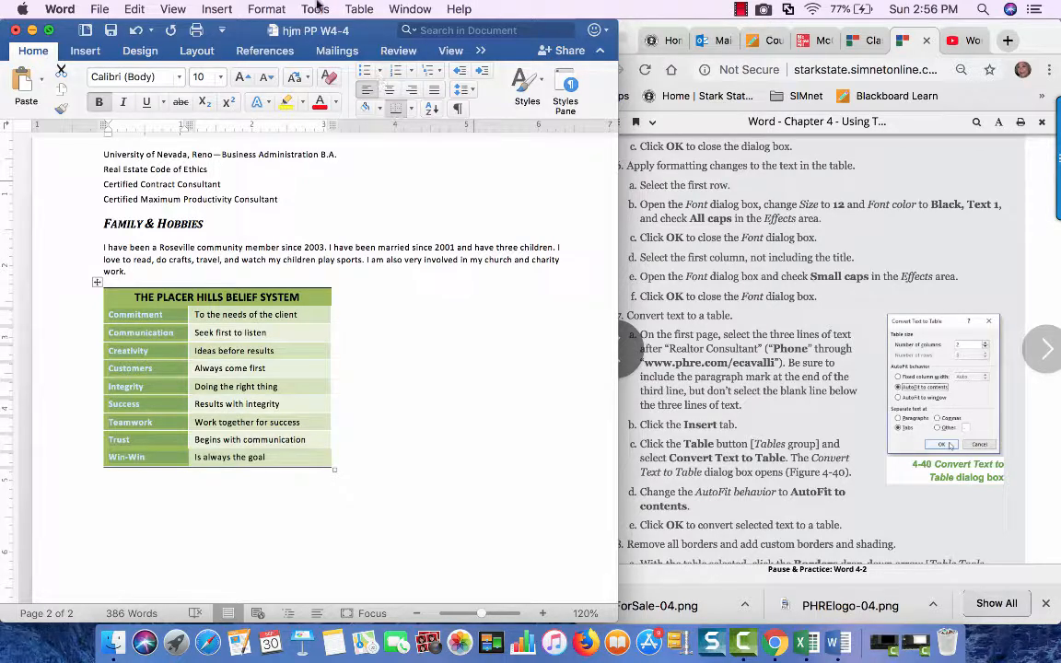
click(270, 12)
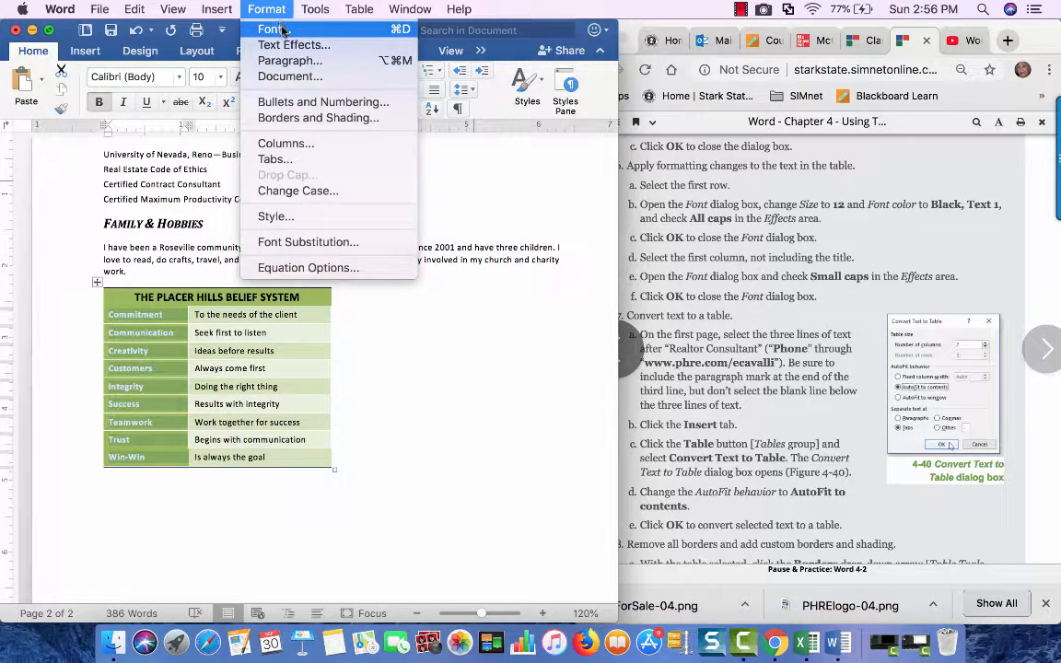
click(281, 31)
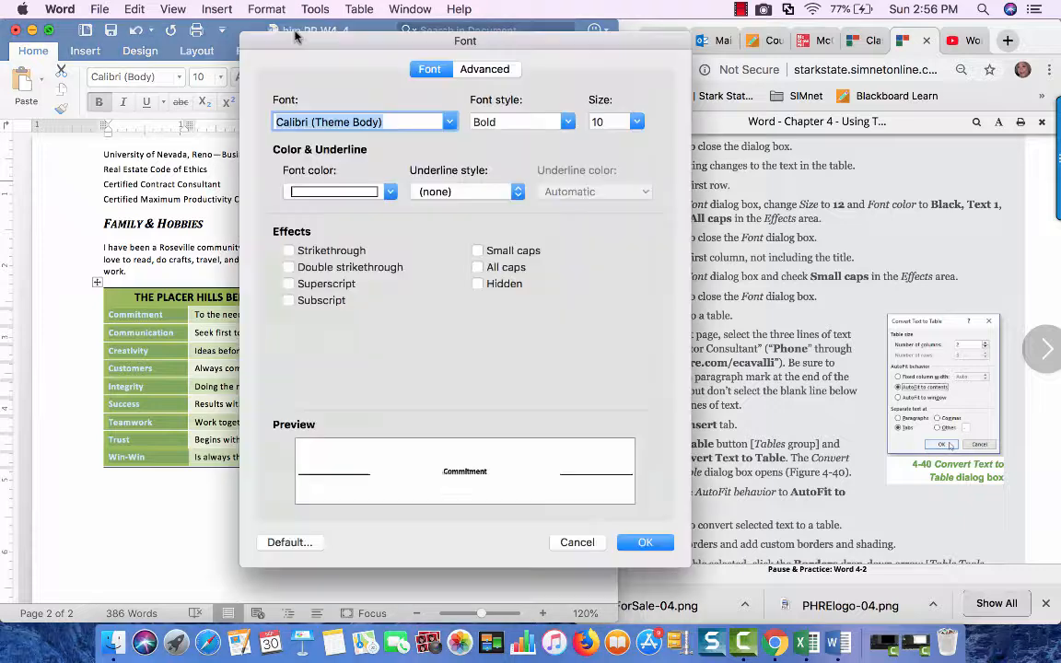
drag(445, 39, 291, 49)
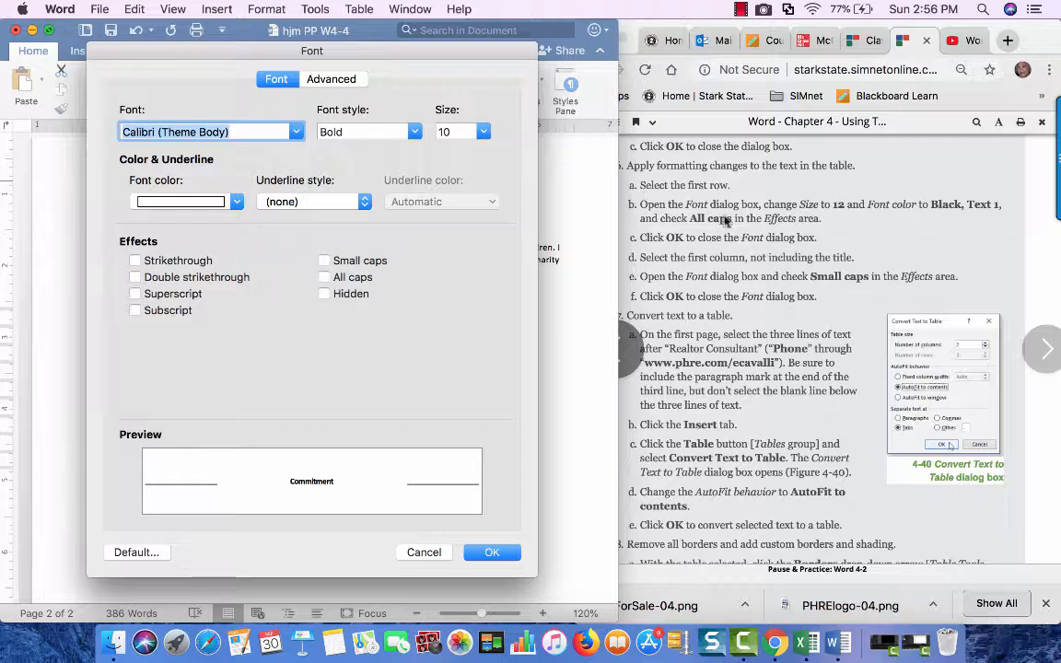
click(324, 261)
click(494, 553)
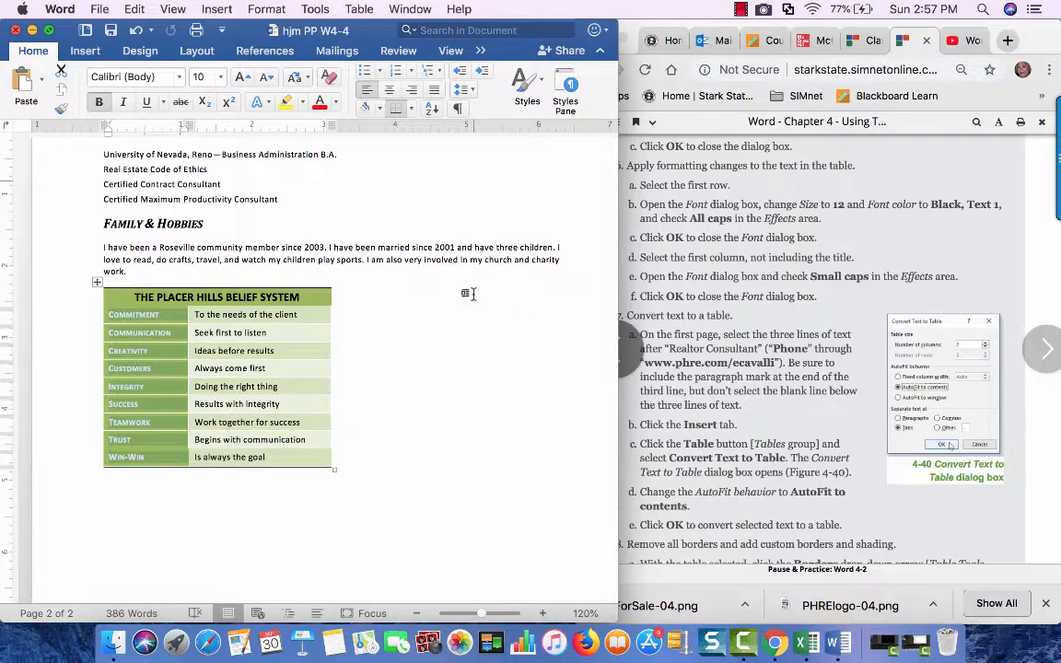
scroll(368, 299, up, 15)
click(153, 305)
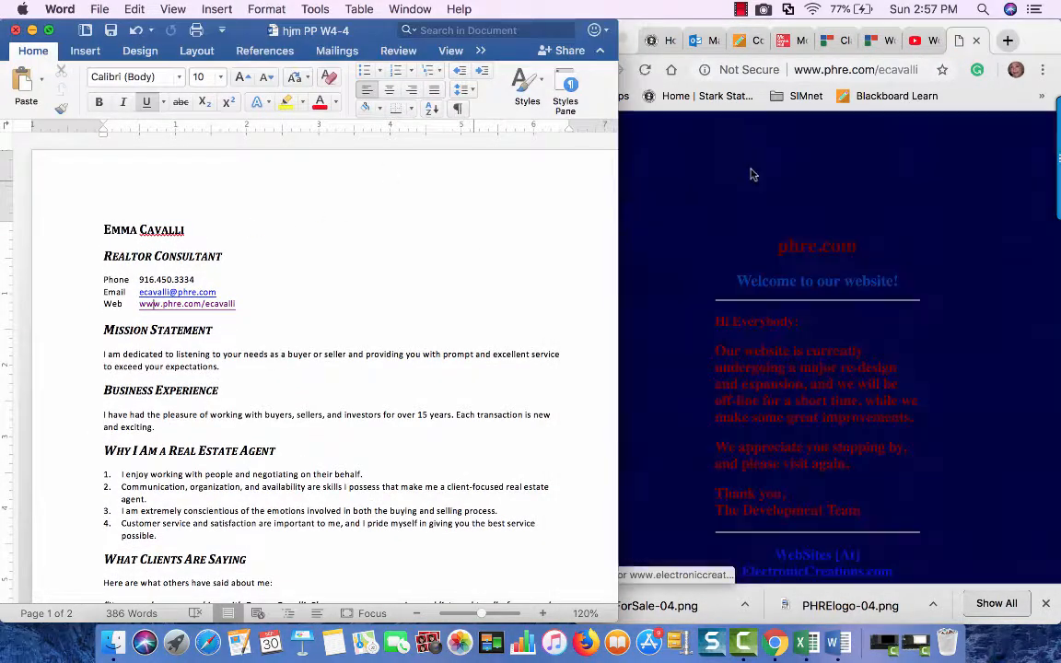
click(756, 173)
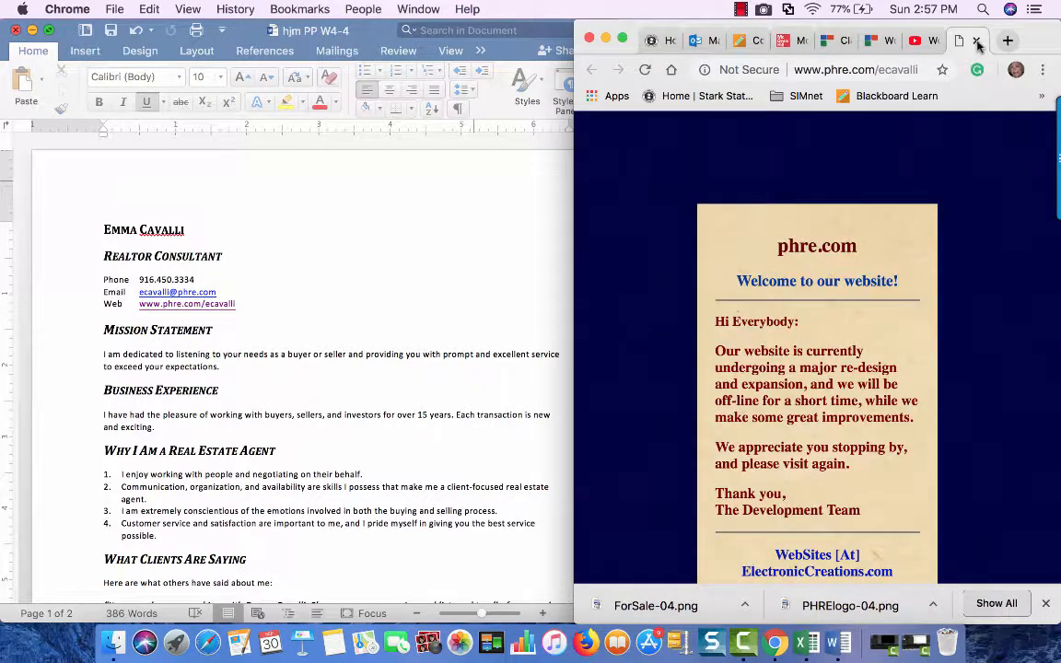
scroll(887, 241, down, 5)
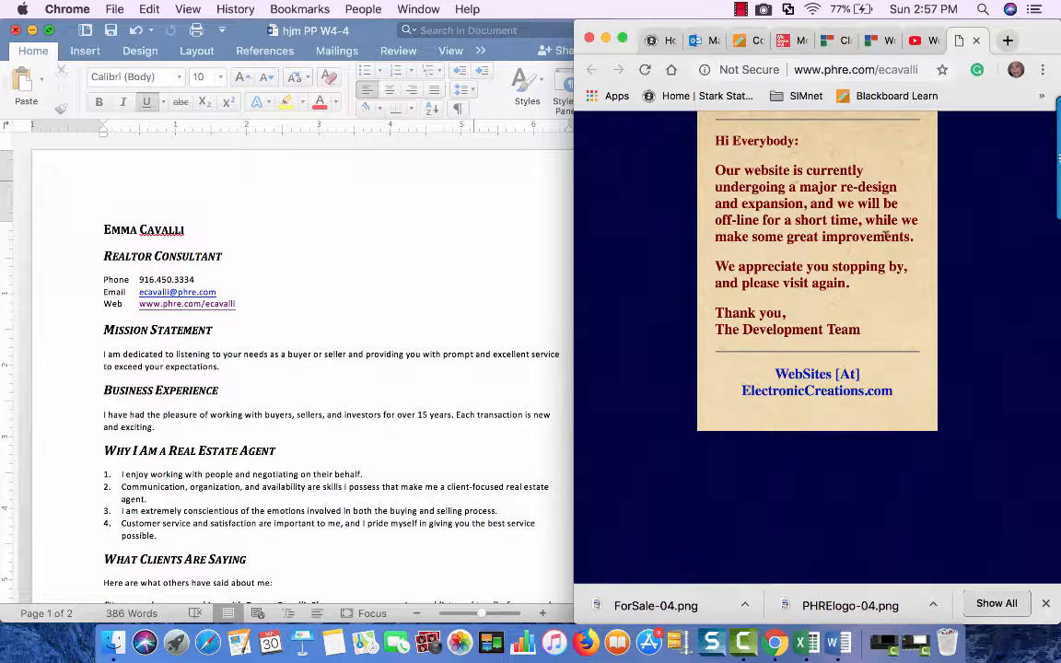
scroll(886, 235, up, 5)
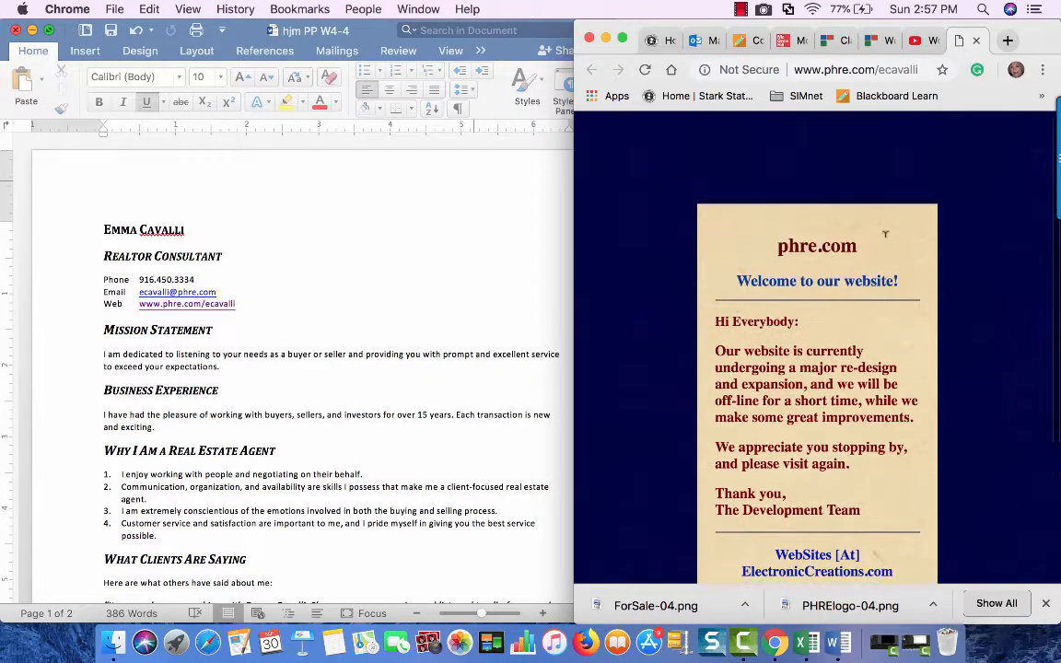
scroll(880, 253, down, 2)
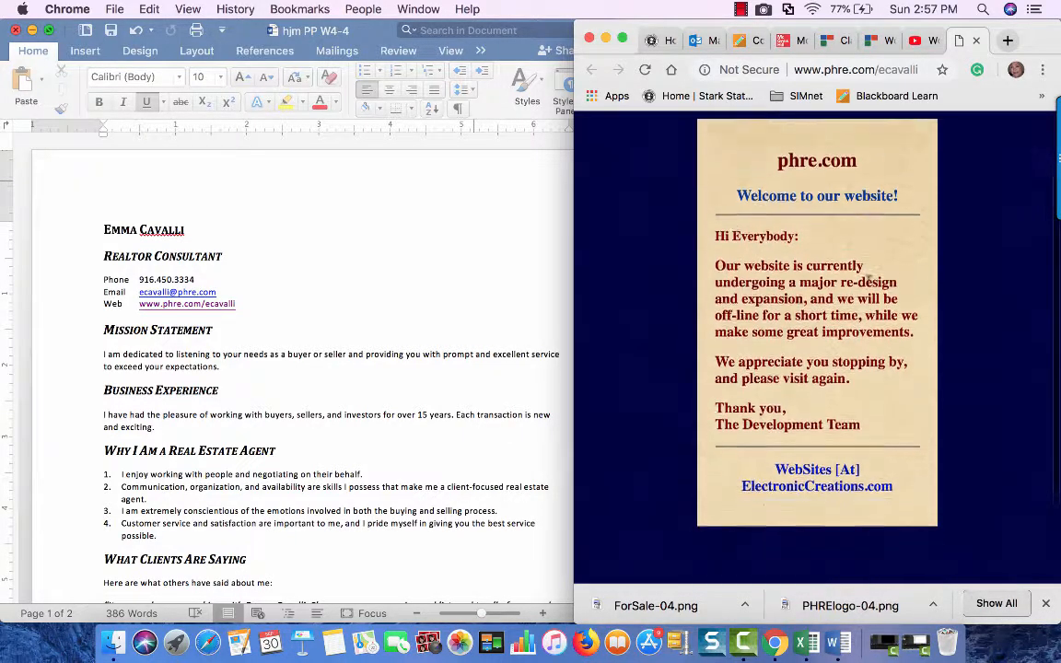
scroll(871, 271, up, 2)
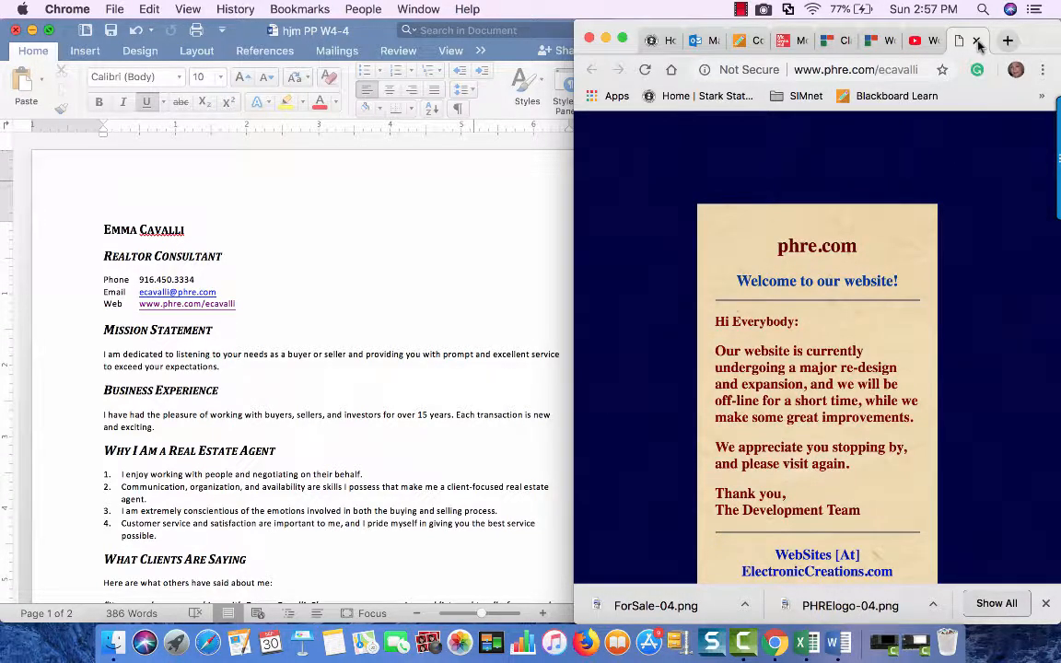
click(744, 10)
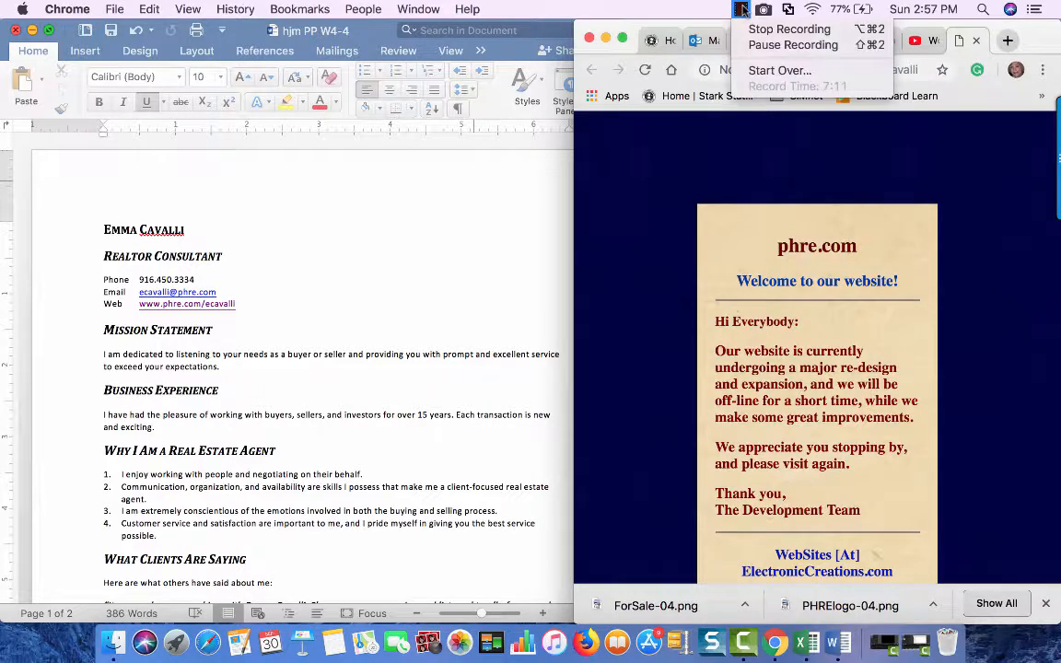
click(751, 44)
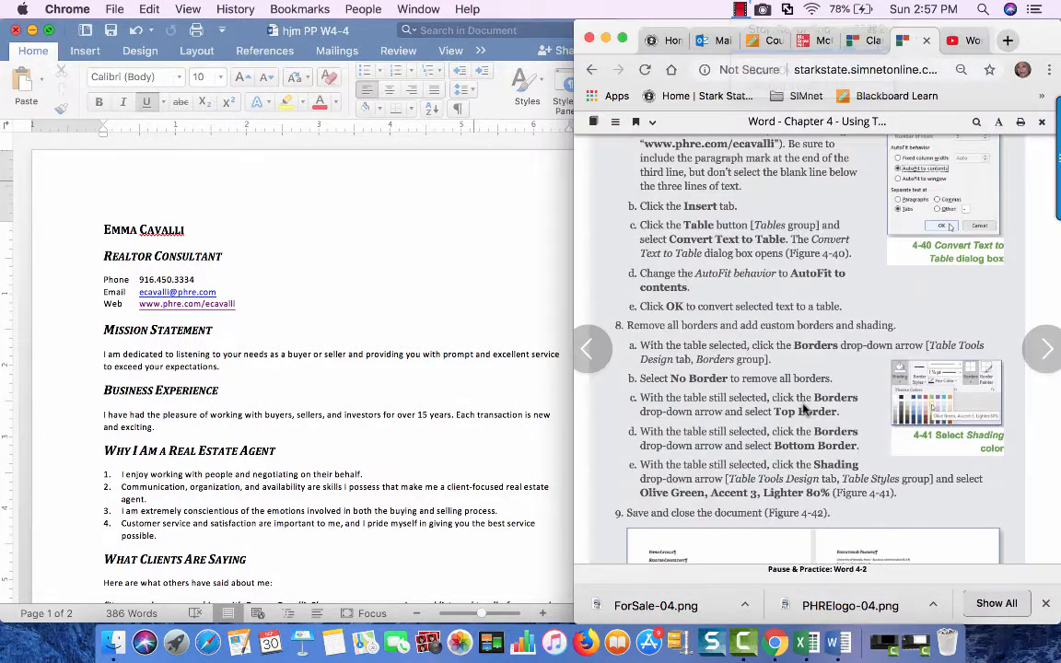
Review the textbook instructions in the browser for converting text to a table and adding custom borders and shading.
scroll(805, 404, down, 3)
scroll(803, 401, down, 1)
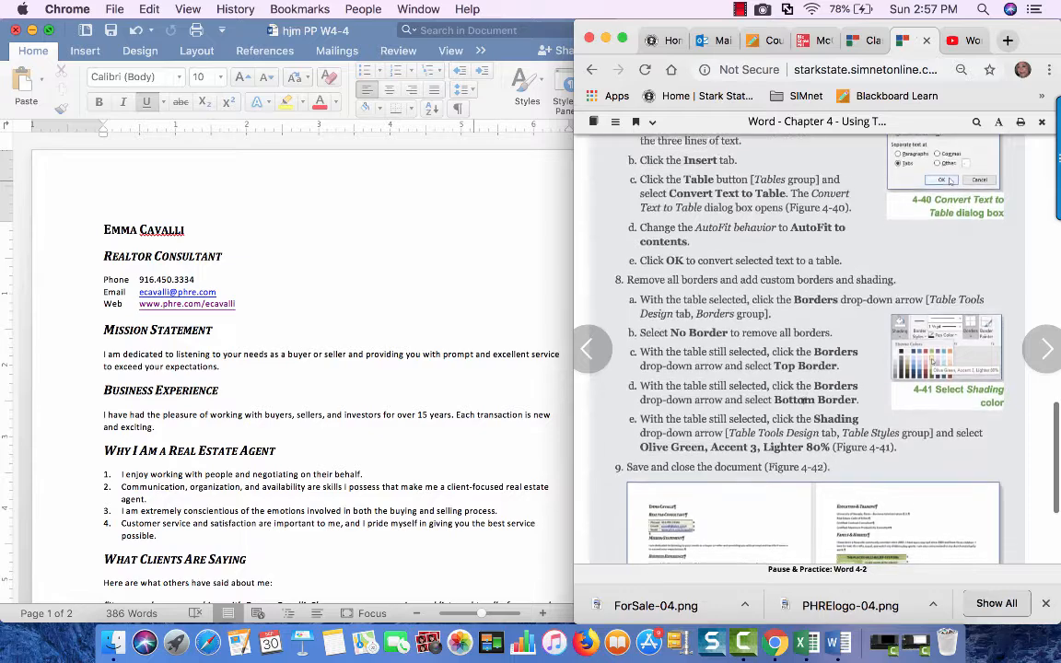
scroll(803, 401, up, 2)
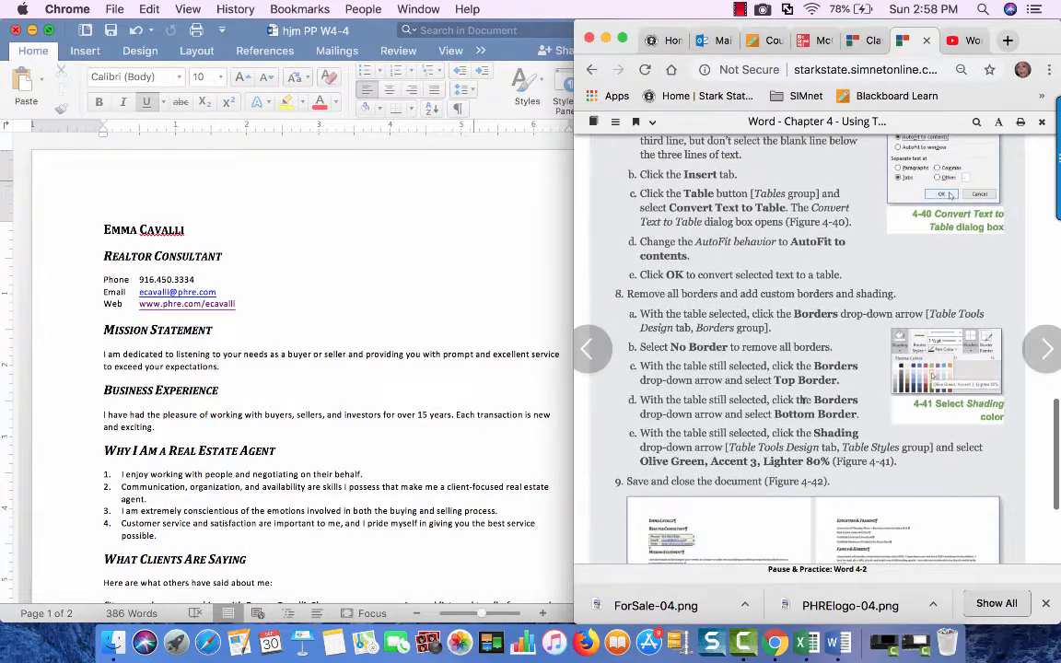
scroll(803, 402, down, 1)
scroll(802, 402, up, 2)
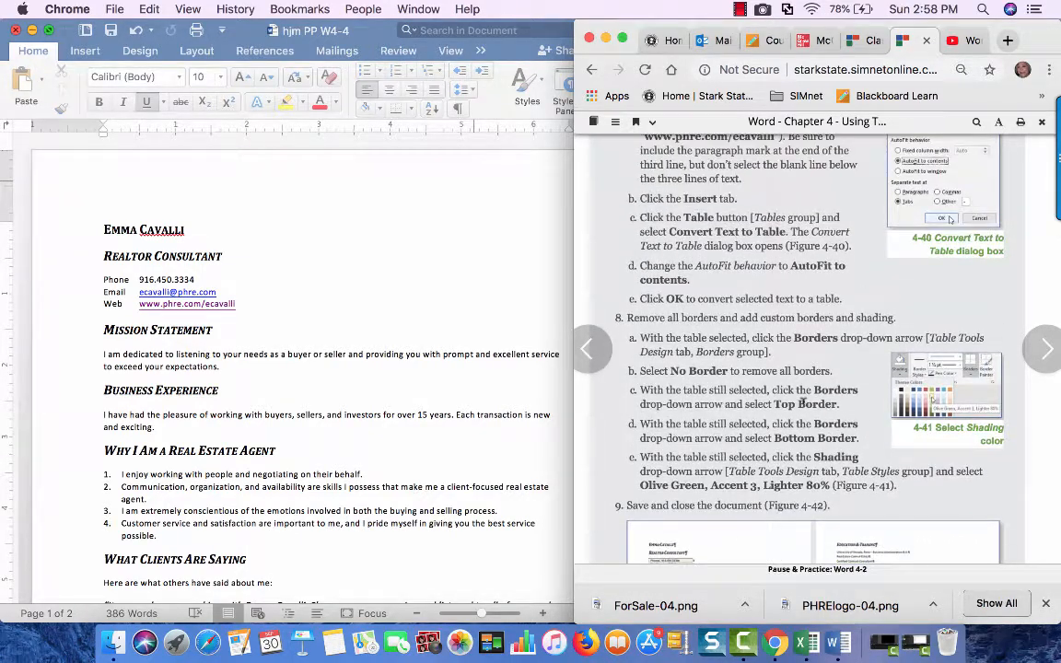
scroll(802, 401, up, 2)
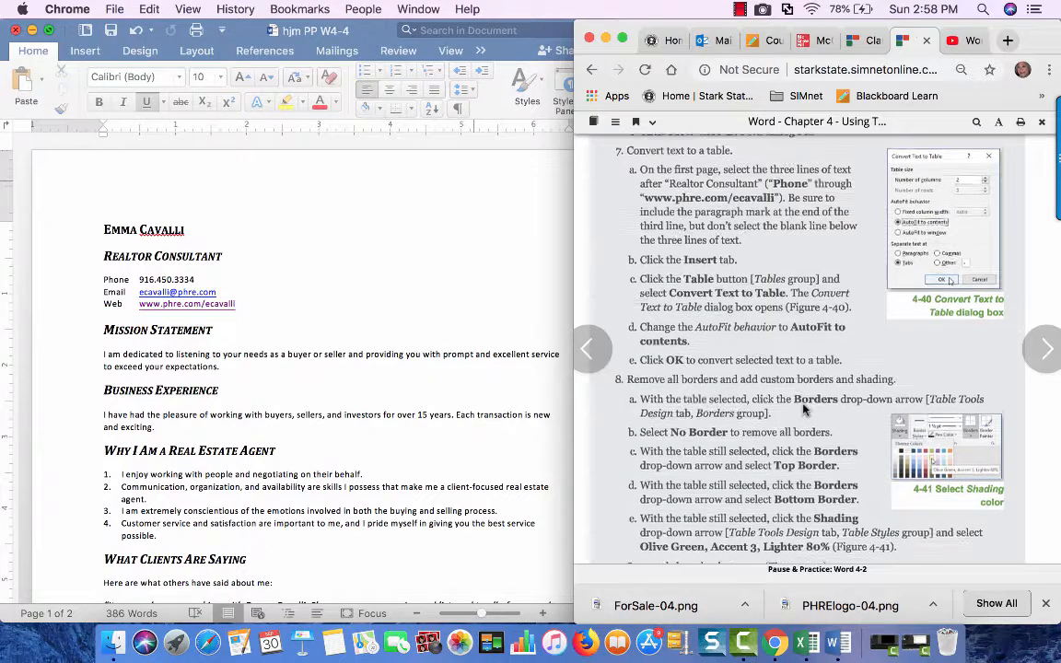
scroll(804, 408, up, 1)
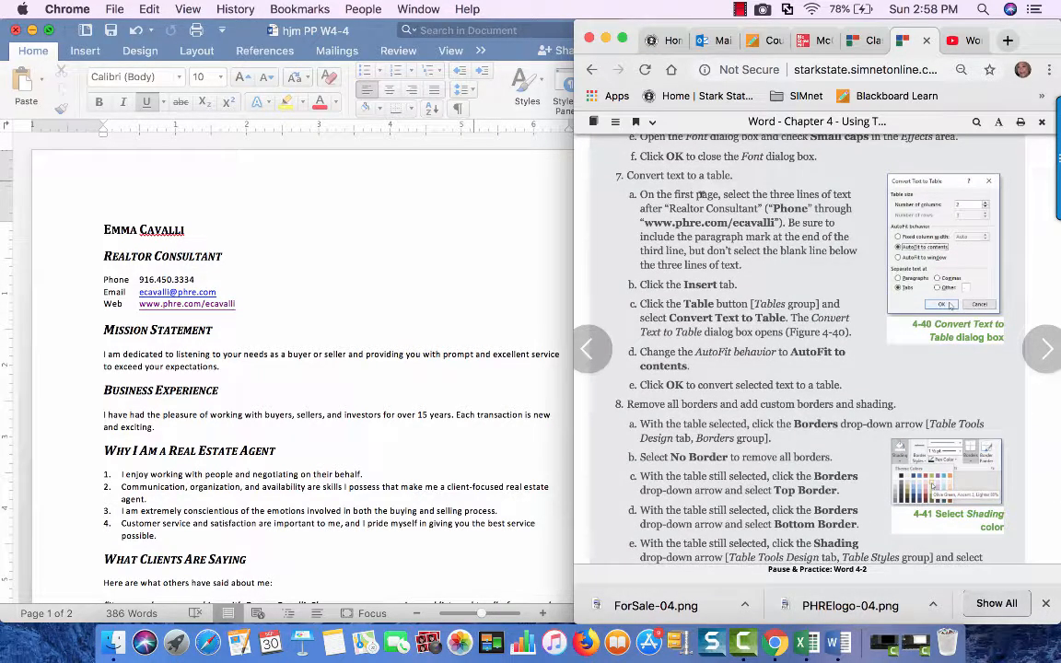
Show the formatting marks to examine the paragraph marks around the three contact lines, and hide them again.
click(451, 111)
click(458, 110)
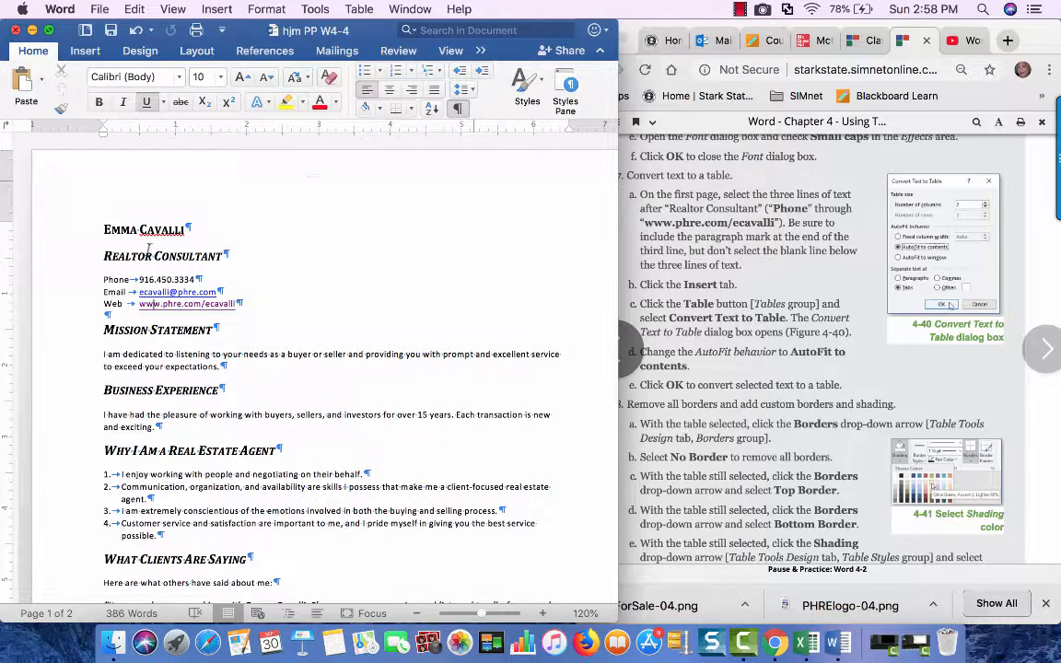
click(459, 108)
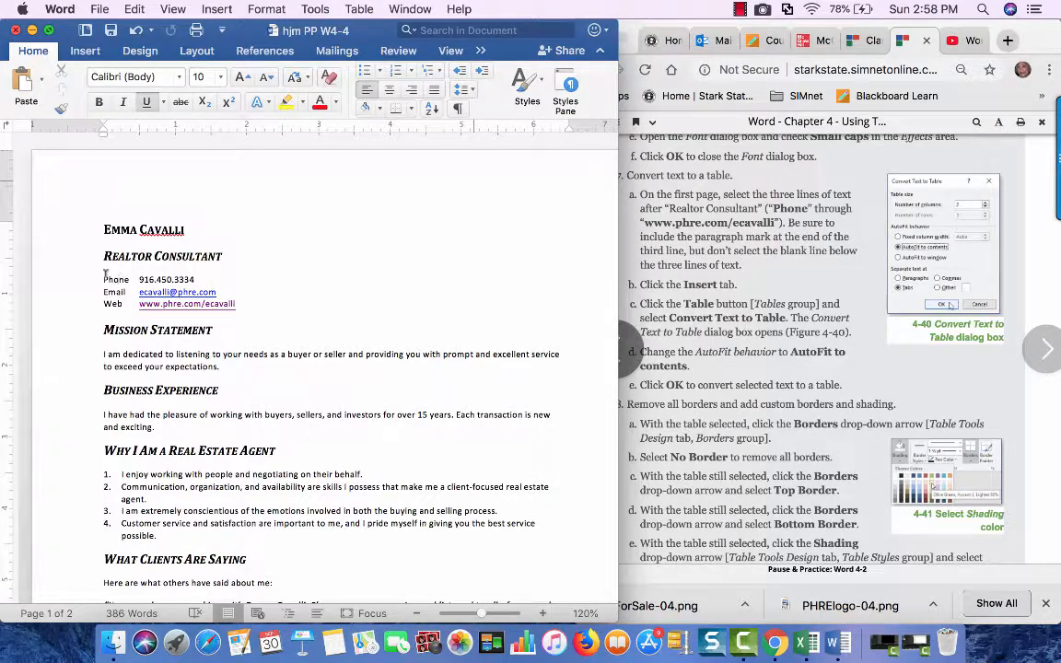
Convert the three contact lines from Phone through Web into a two-column table, separating text at tabs with AutoFit to contents.
drag(104, 276, 196, 308)
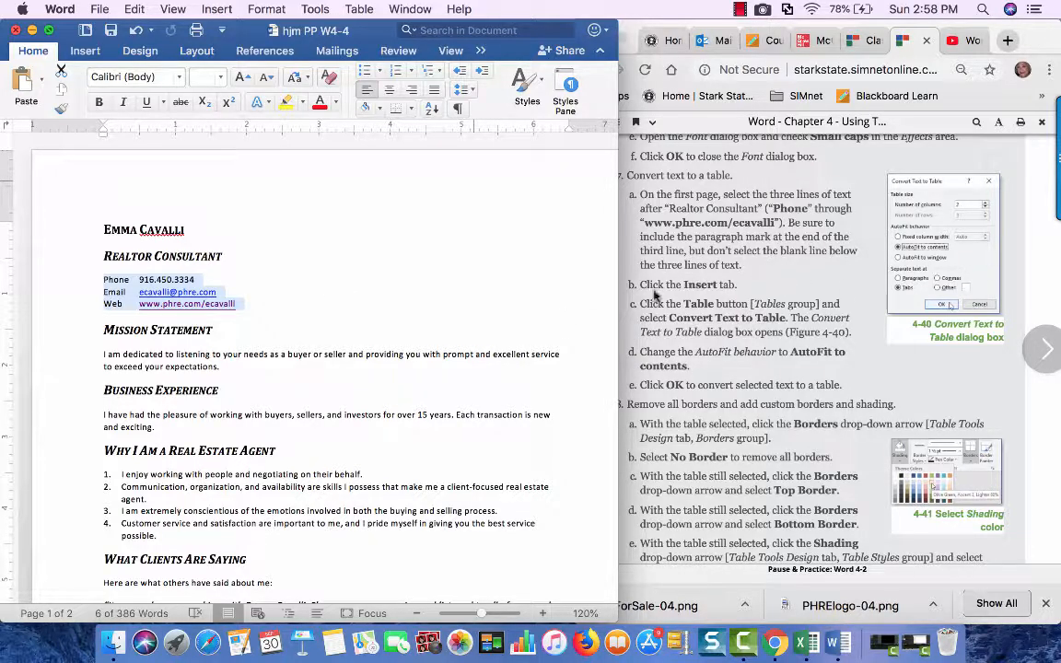
click(96, 56)
click(92, 81)
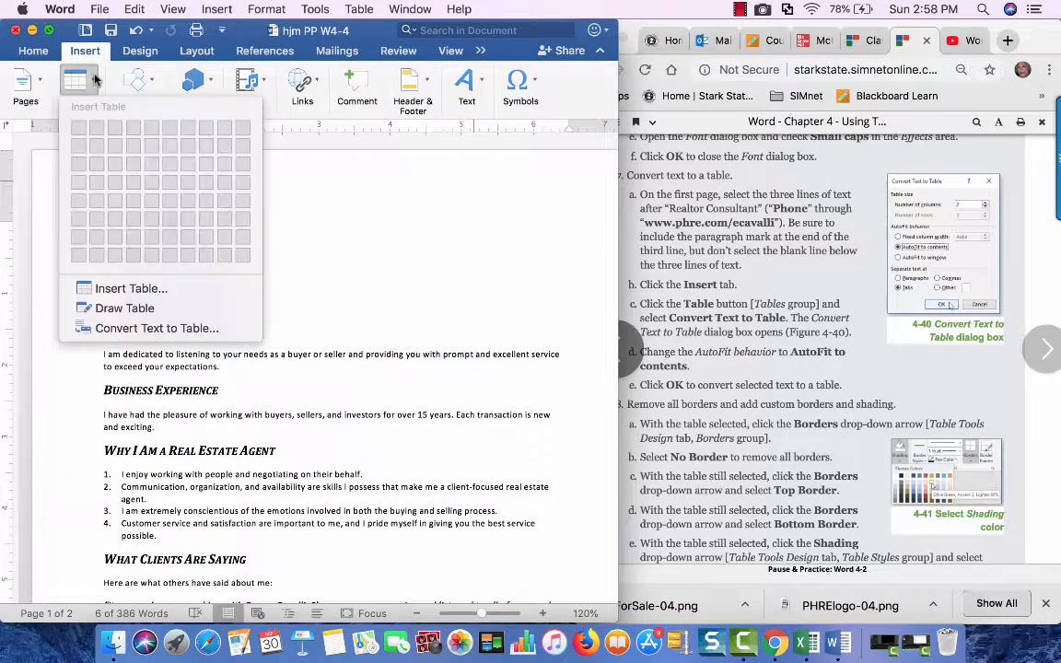
click(126, 329)
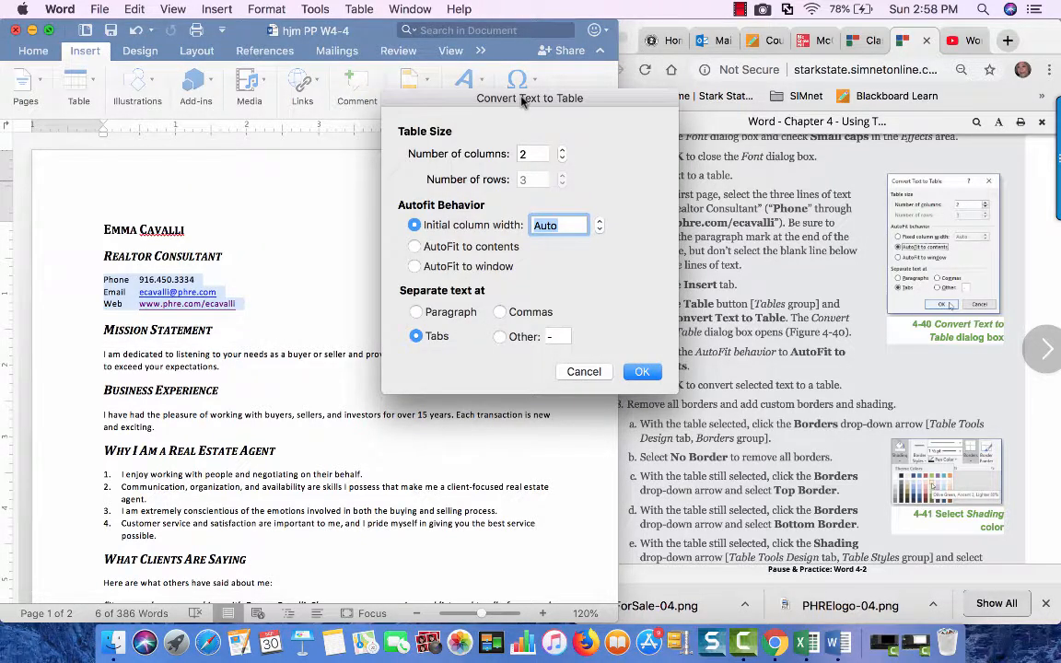
drag(522, 101, 411, 83)
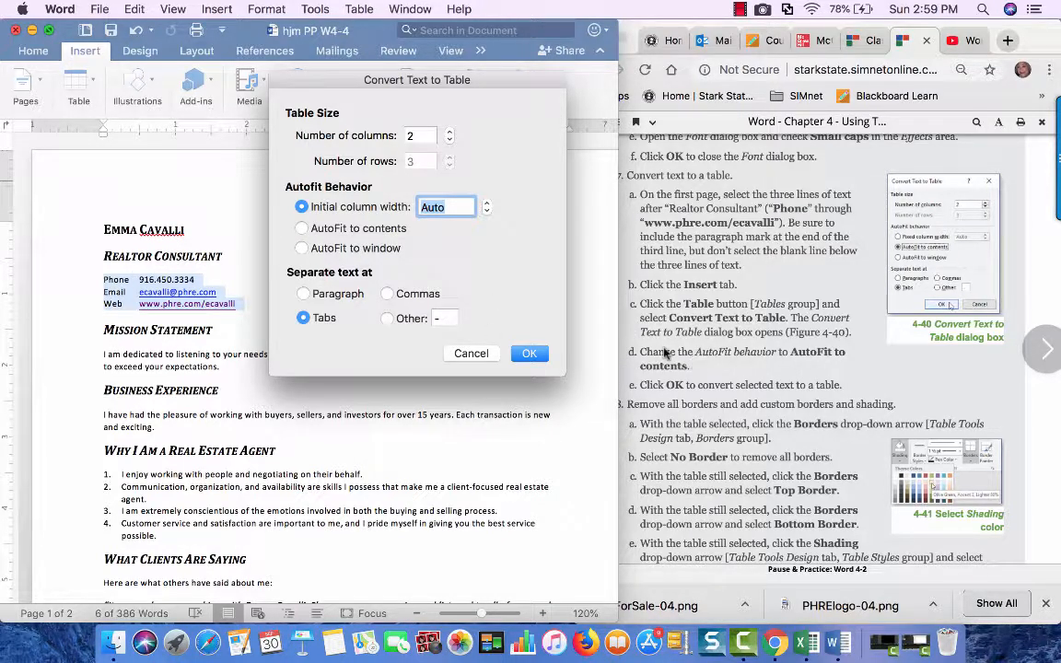
click(302, 228)
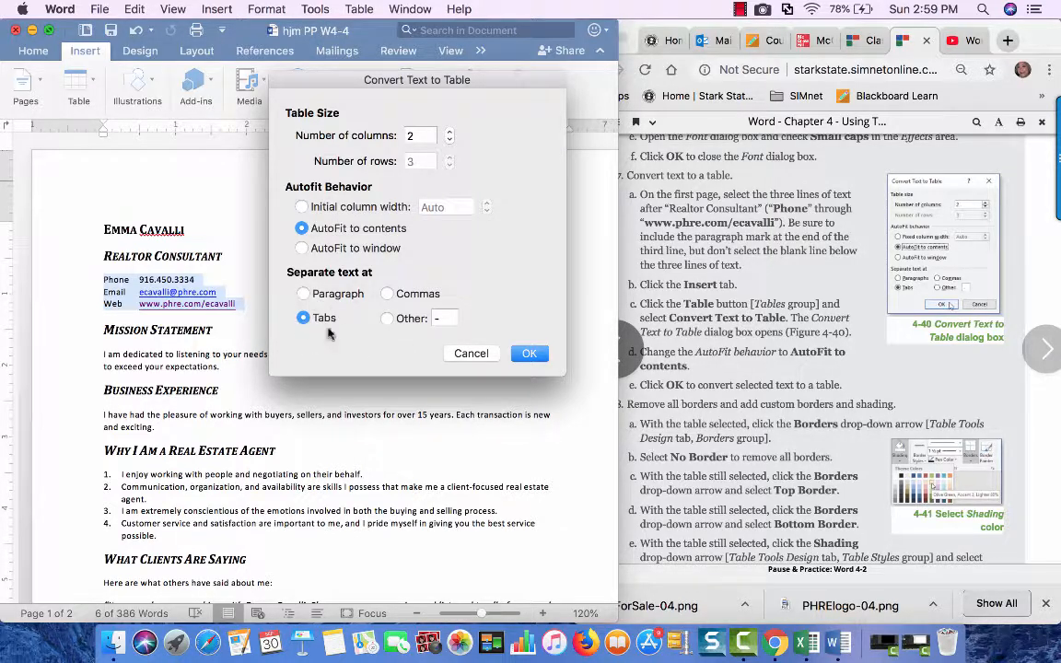
click(530, 354)
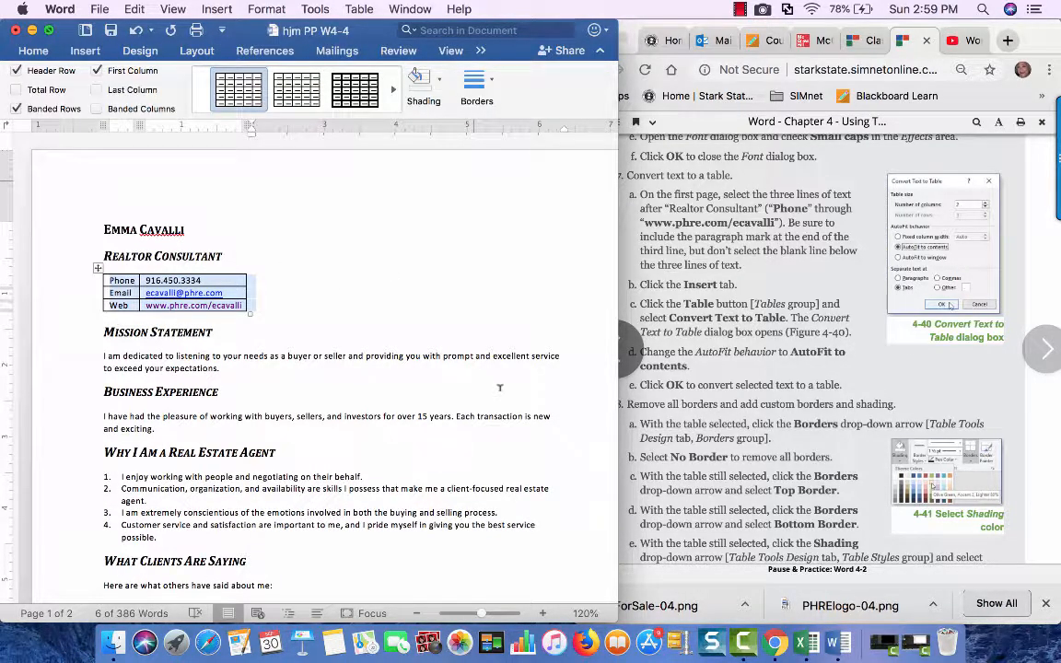
Remove all borders from the contact table by applying No Border.
scroll(475, 389, down, 2)
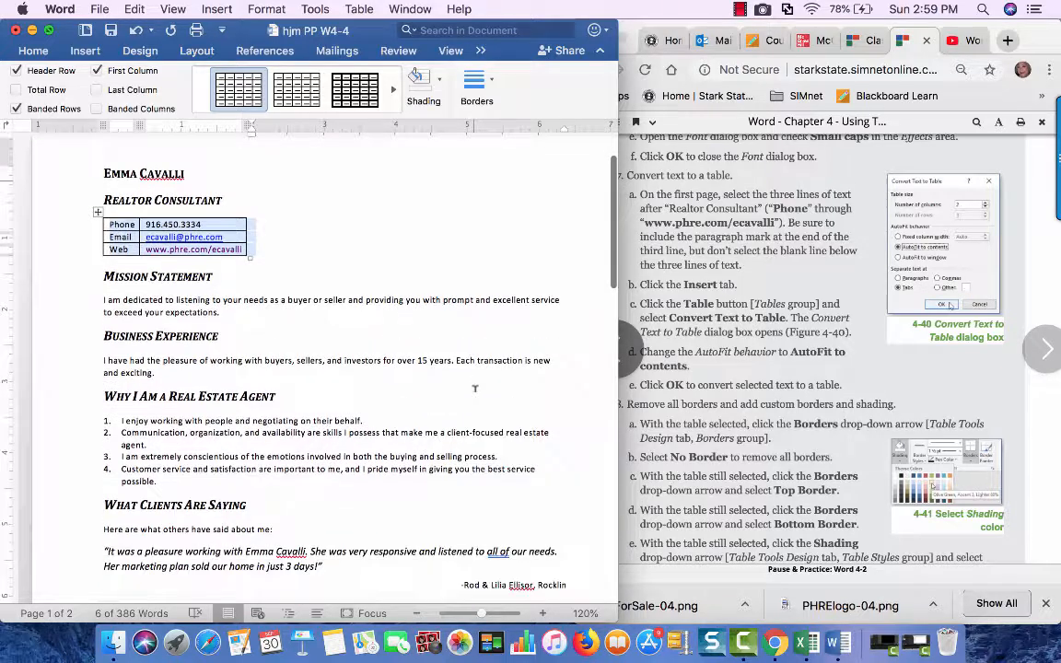
scroll(794, 476, down, 5)
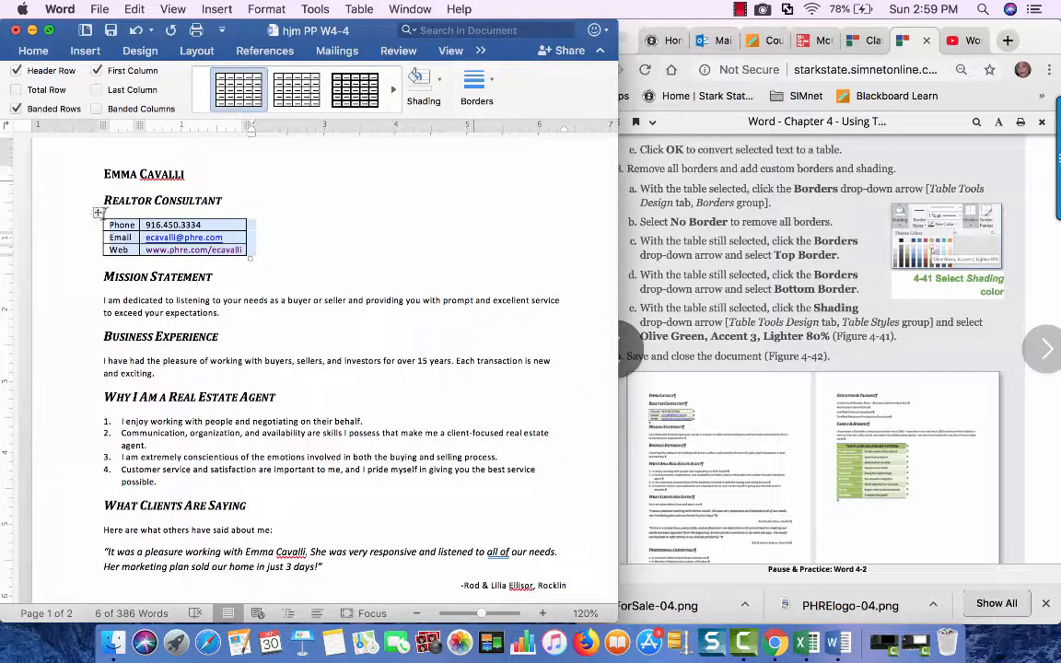
click(491, 82)
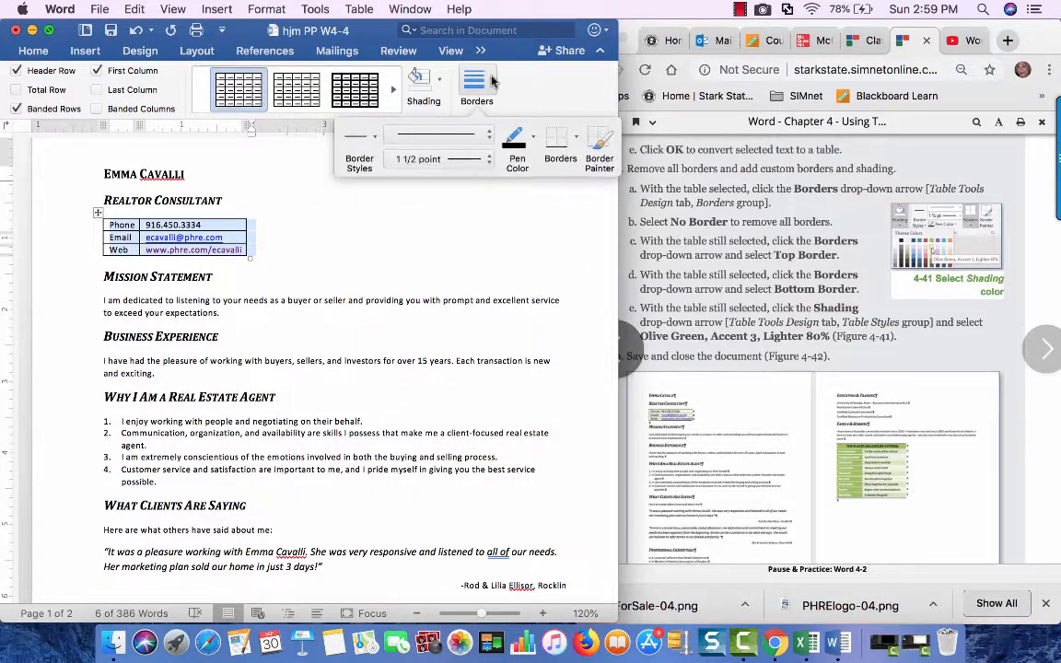
click(576, 138)
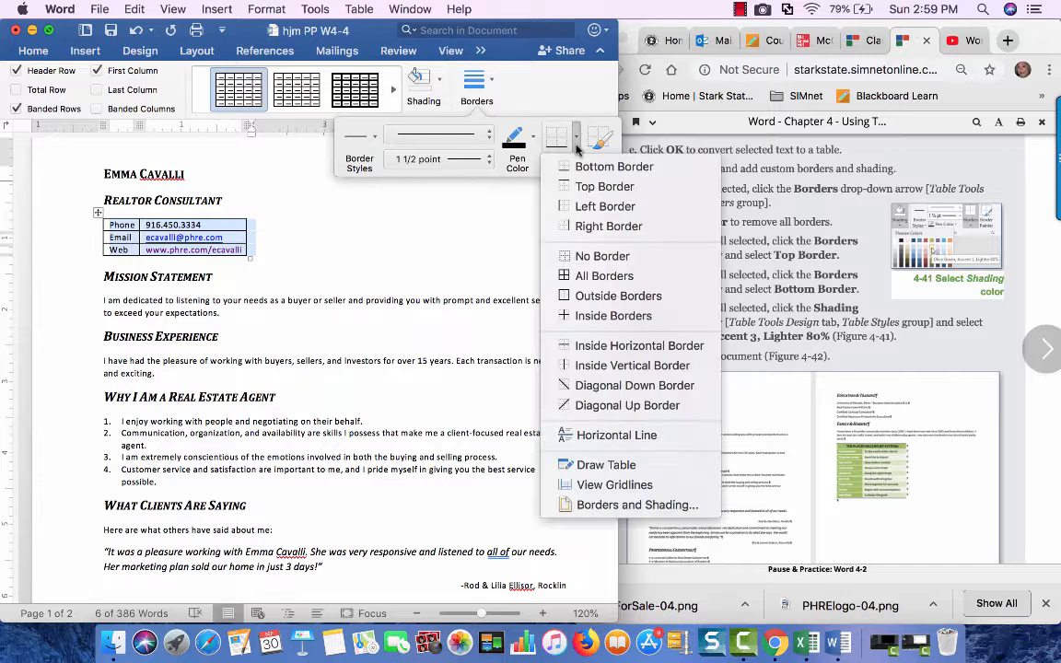
click(600, 256)
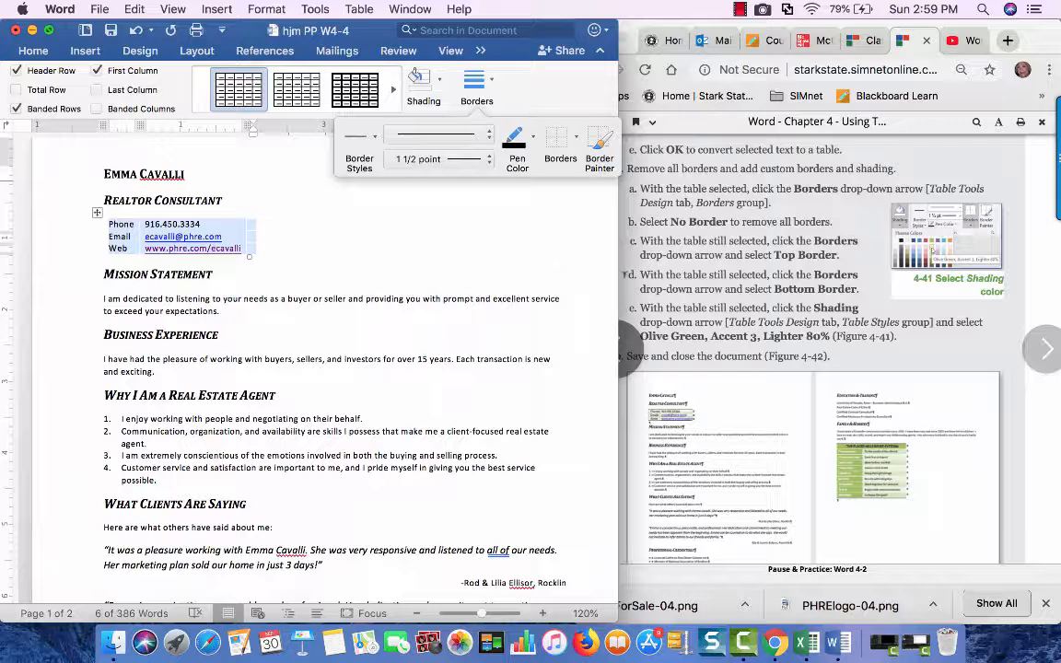
Add a Top Border and a Bottom Border to the contact table.
click(578, 137)
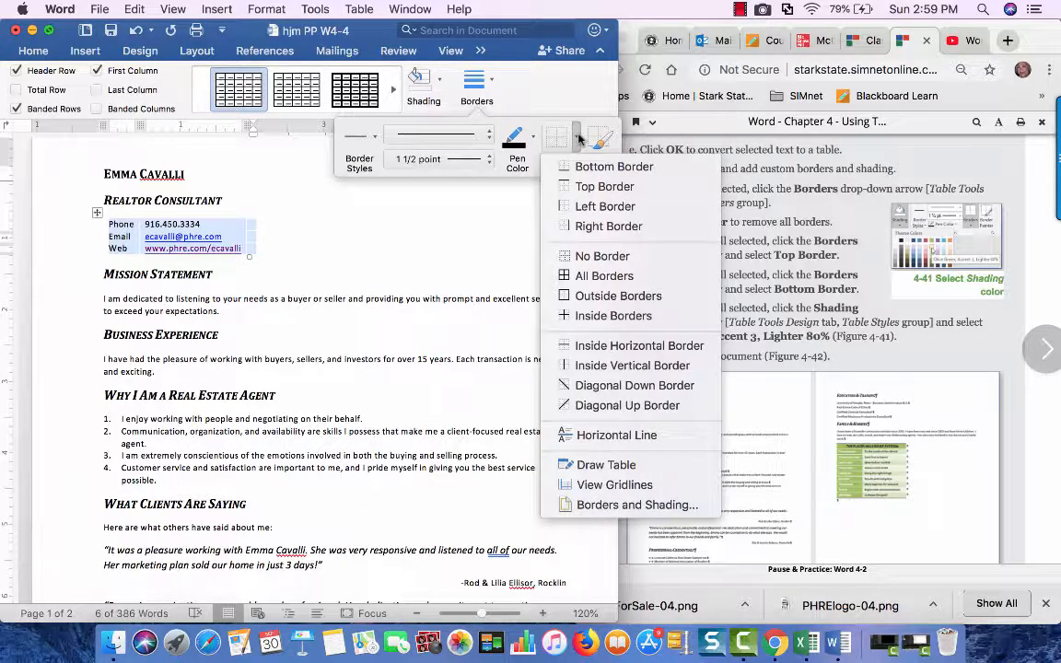
click(858, 241)
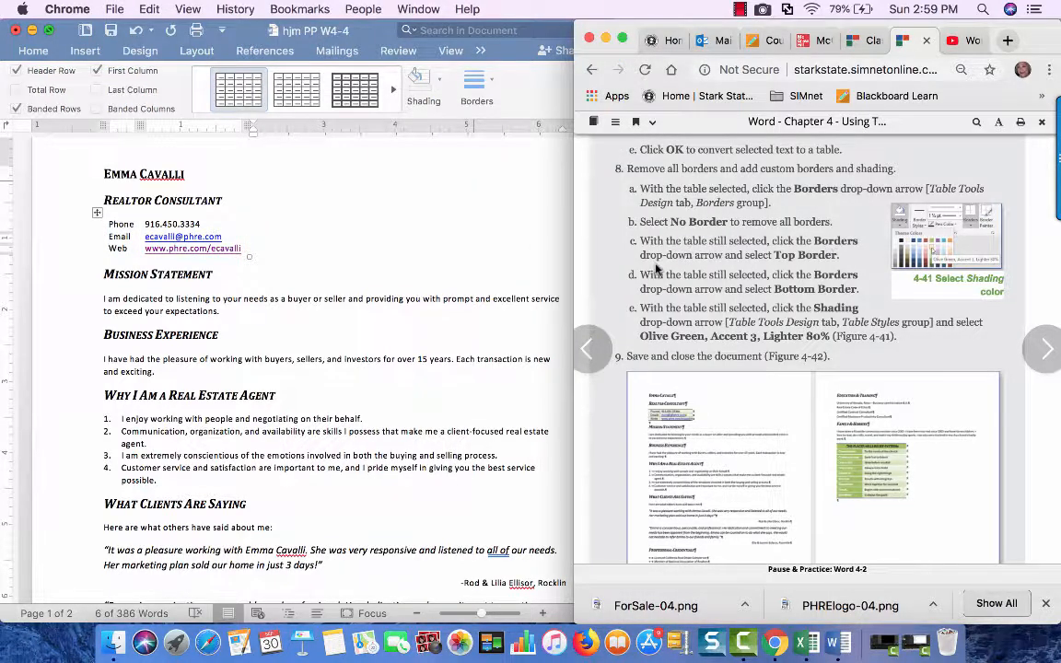
click(494, 82)
click(491, 81)
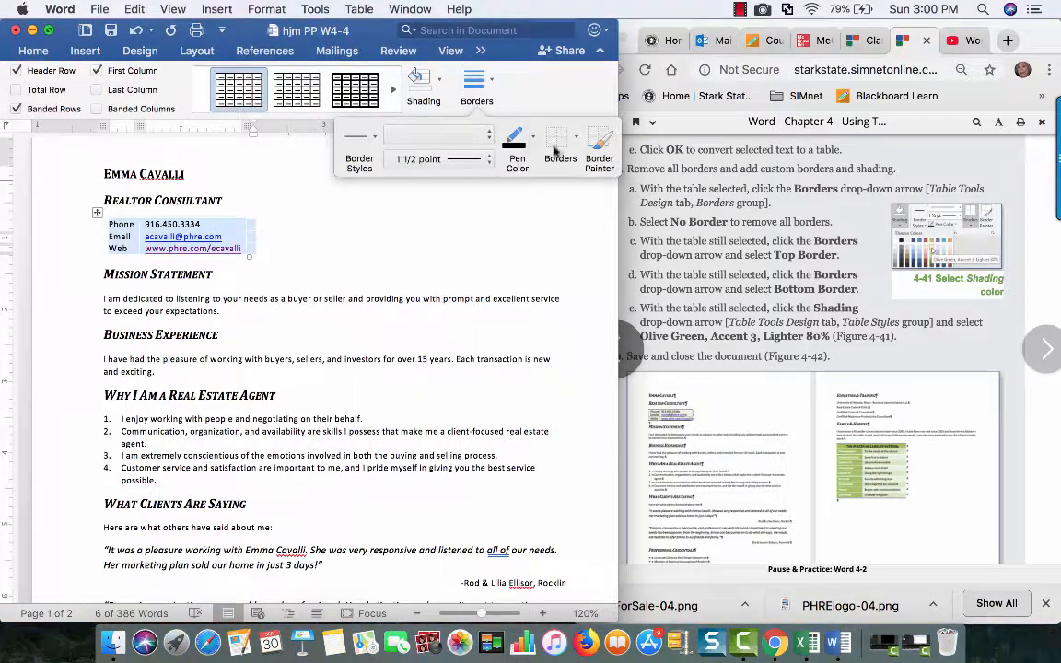
click(576, 138)
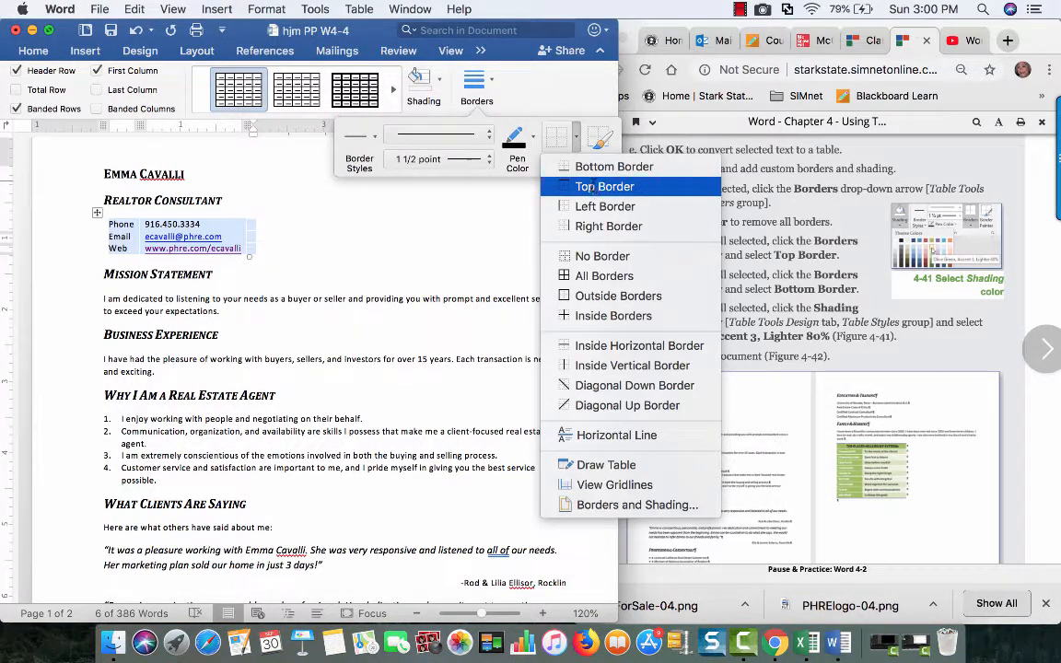
click(584, 188)
click(575, 138)
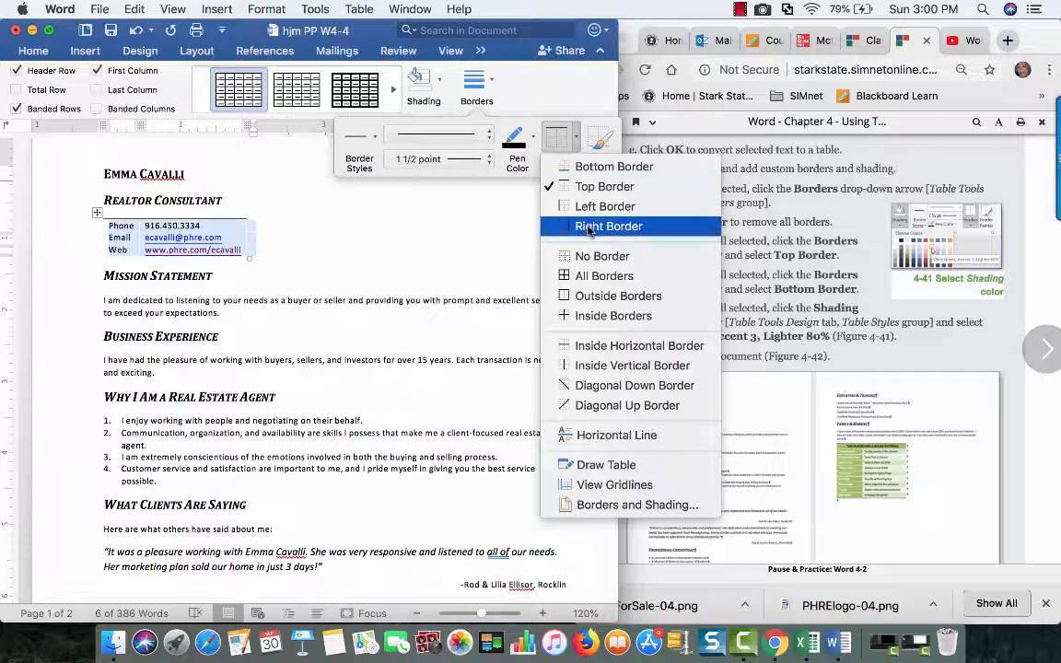
click(619, 167)
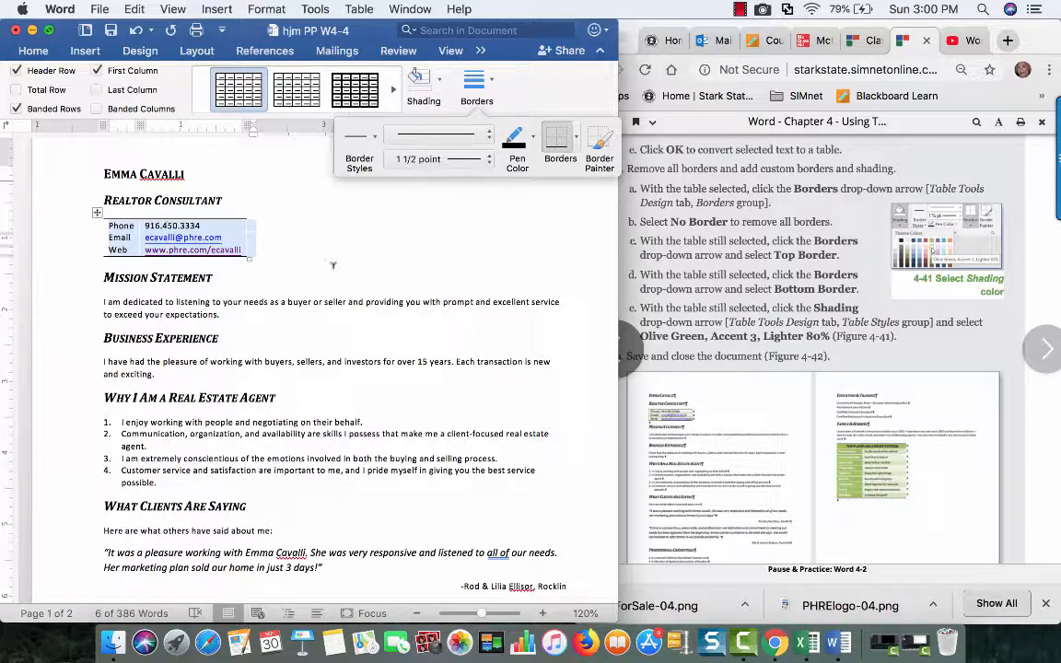
Shade the contact table with Olive Green, Accent 3, Lighter 80%, save the document, and deselect the table.
click(440, 79)
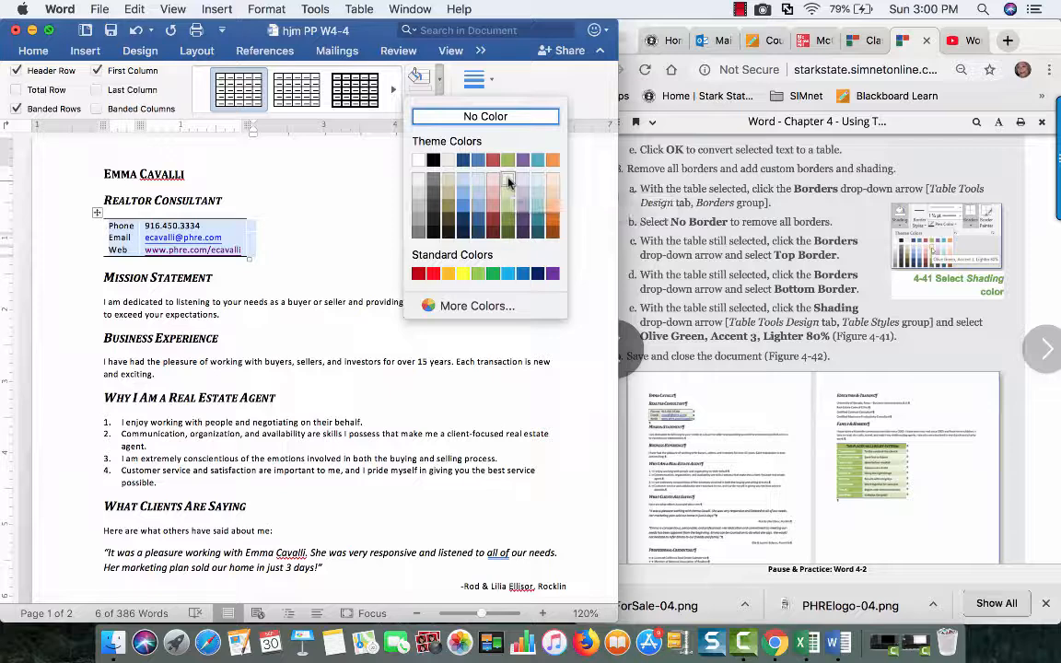
click(507, 183)
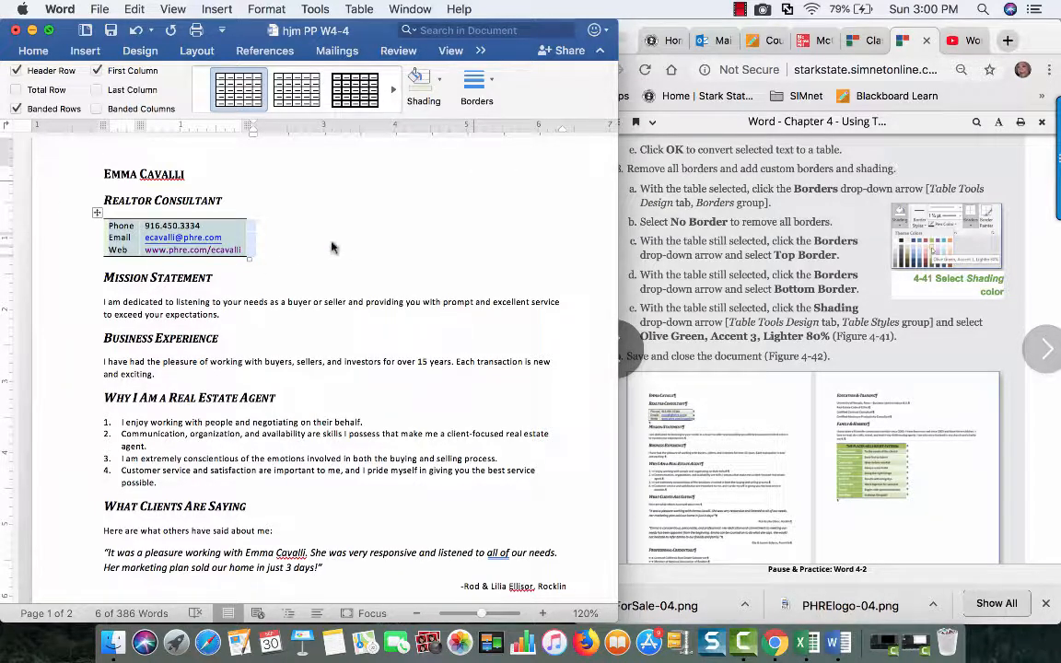
scroll(704, 346, down, 5)
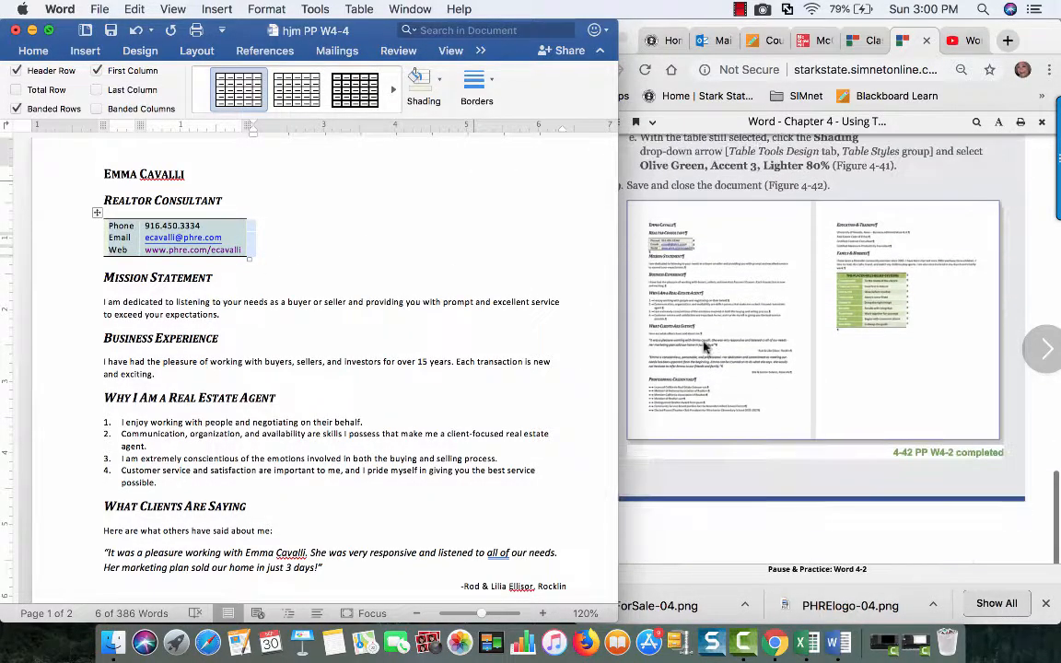
click(111, 29)
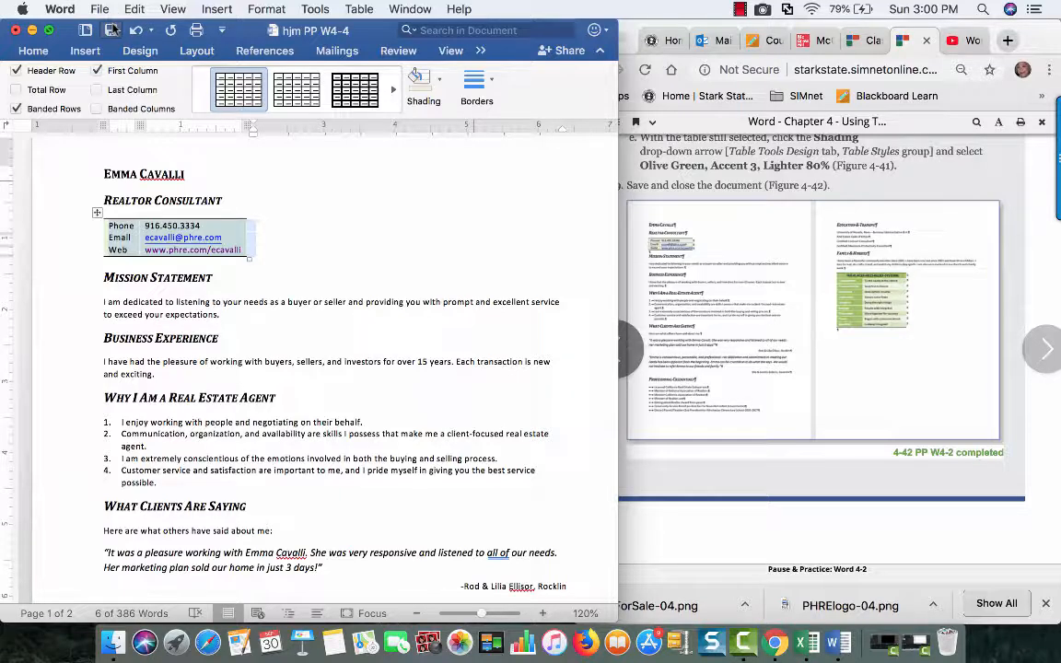
click(221, 314)
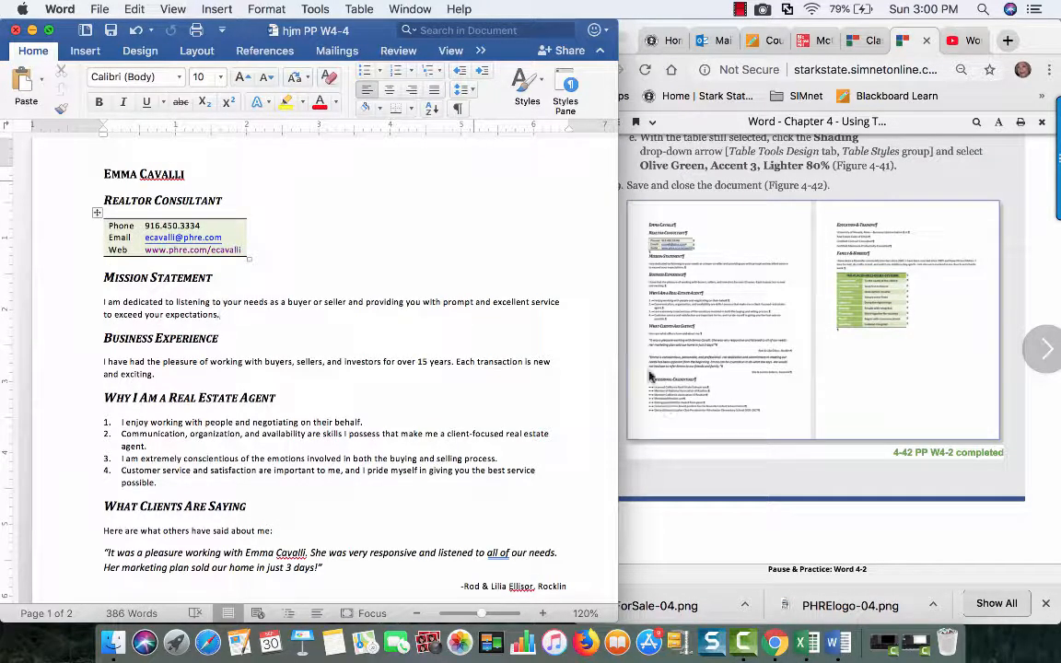
Review both pages of the finished document, including the contact table and the Placer Hills Belief System table.
scroll(246, 231, up, 2)
scroll(246, 230, down, 20)
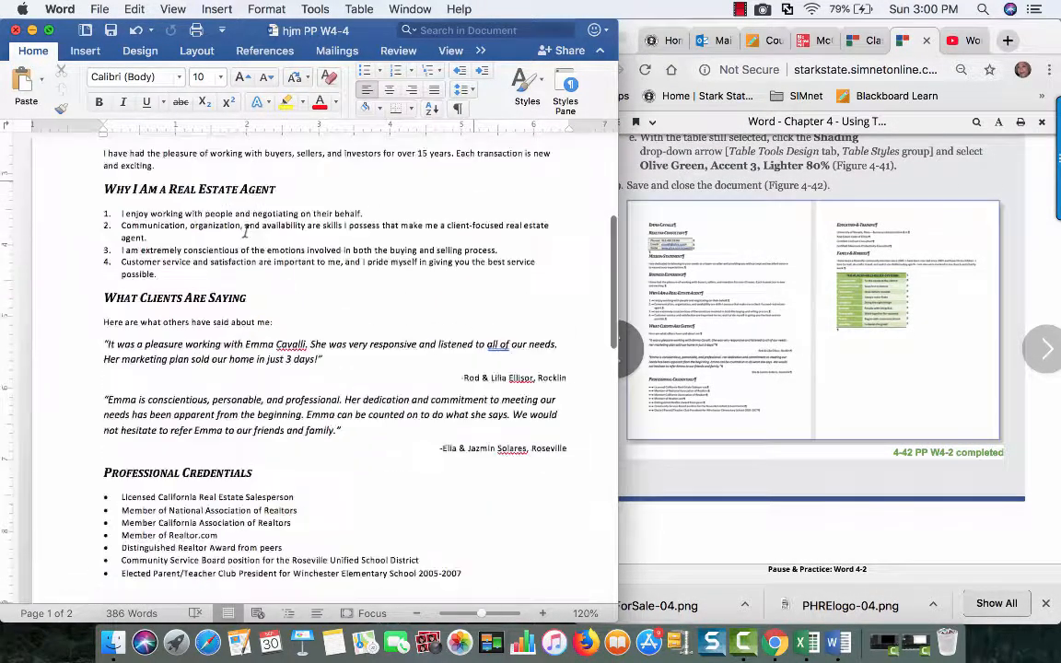
scroll(246, 226, up, 4)
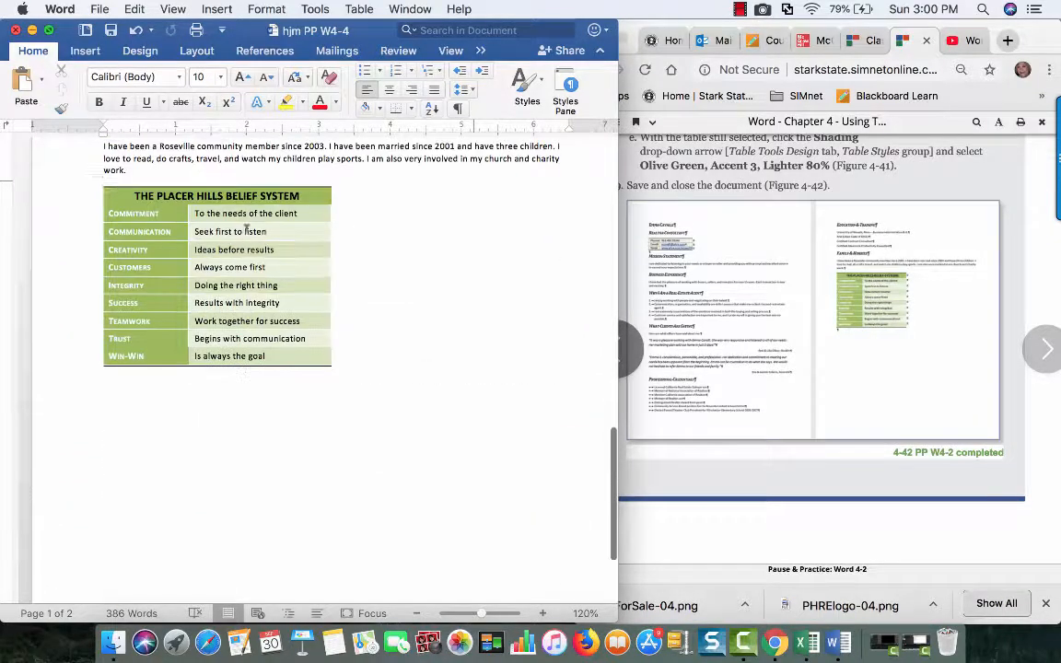
scroll(213, 232, up, 20)
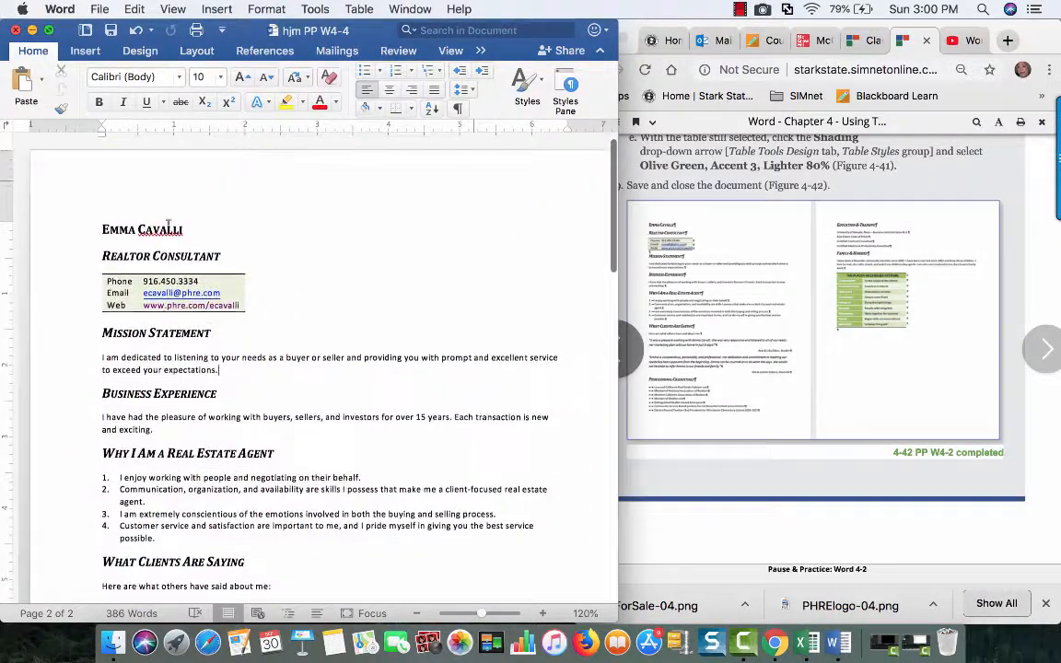